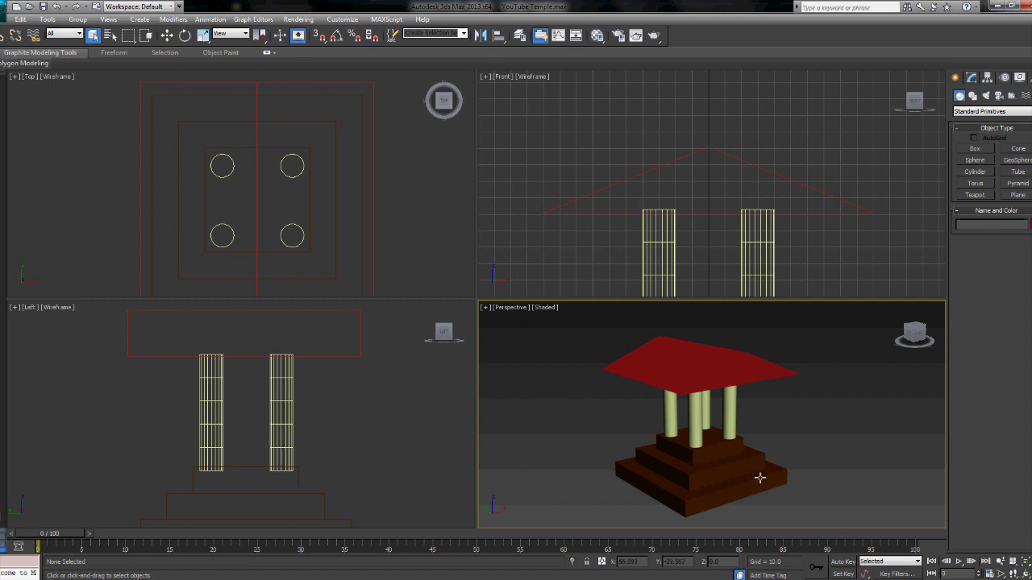
Select the red roof and rename it from Box004 to Roof.
{"action": "mouse_move", "coordinate": [760, 478]}
{"action": "middle_mouse_down"}
{"action": "mouse_move", "coordinate": [743, 473]}
{"action": "mouse_move", "coordinate": [741, 428]}
{"action": "mouse_move", "coordinate": [728, 470]}
{"action": "mouse_move", "coordinate": [752, 487]}
{"action": "mouse_move", "coordinate": [795, 452]}
{"action": "mouse_move", "coordinate": [699, 463]}
{"action": "mouse_move", "coordinate": [701, 428]}
{"action": "mouse_move", "coordinate": [742, 440]}
{"action": "mouse_move", "coordinate": [742, 468]}
{"action": "mouse_move", "coordinate": [728, 481]}
{"action": "mouse_move", "coordinate": [747, 484]}
{"action": "middle_mouse_up"}
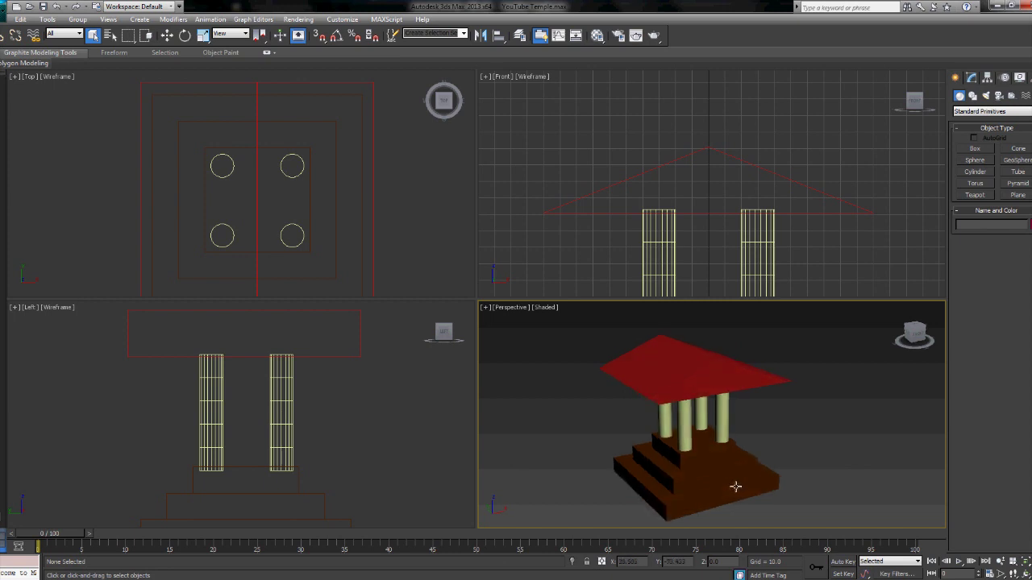
{"action": "middle_click_drag", "start_coordinate": [758, 465], "coordinate": [726, 465], "text": "alt"}
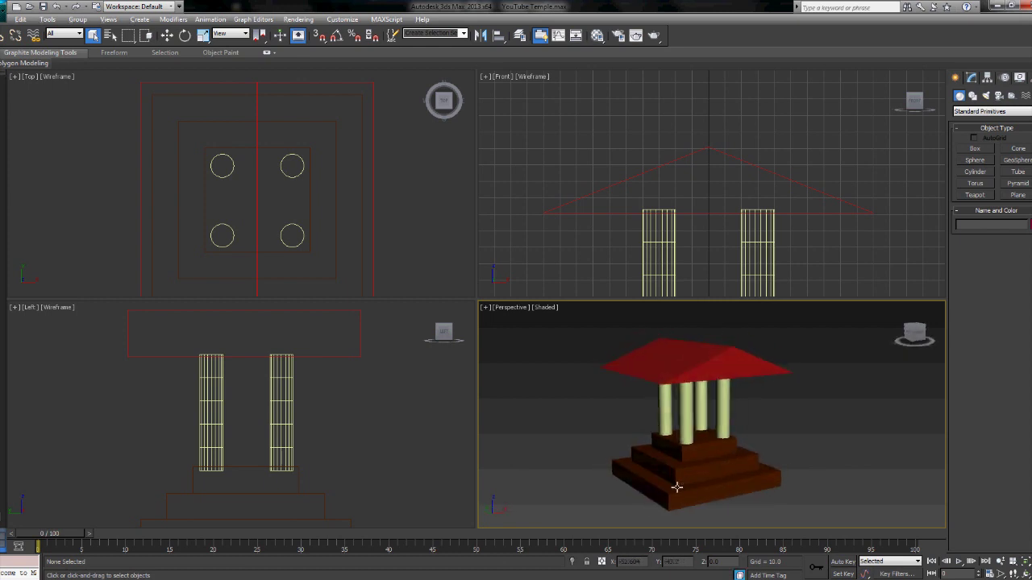
{"action": "mouse_move", "coordinate": [677, 486]}
{"action": "middle_mouse_down", "text": "alt"}
{"action": "mouse_move", "coordinate": [629, 481]}
{"action": "mouse_move", "coordinate": [670, 452]}
{"action": "mouse_move", "coordinate": [666, 489]}
{"action": "middle_mouse_up", "text": "alt"}
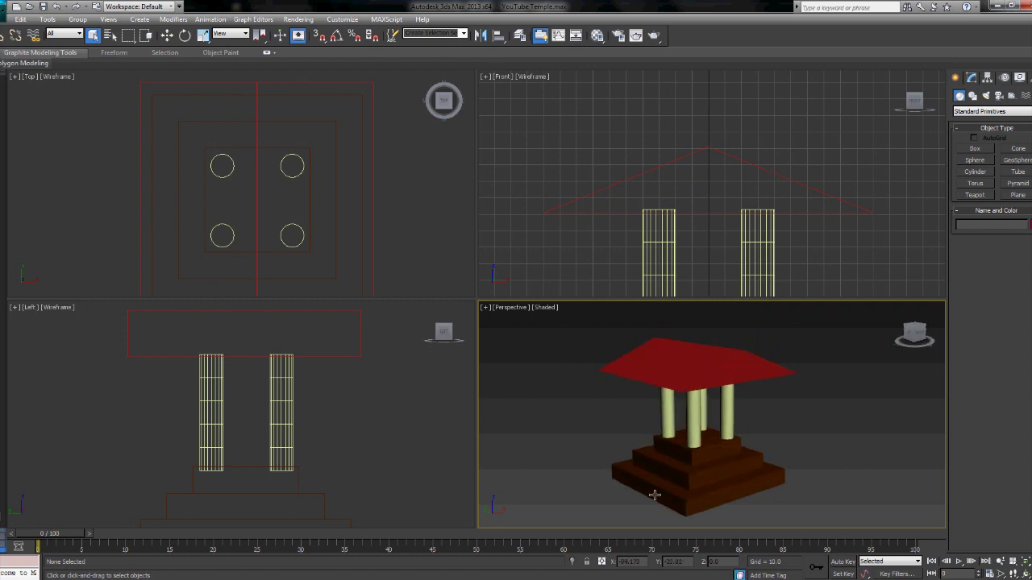
{"action": "left_click_drag", "start_coordinate": [808, 497], "coordinate": [862, 431]}
{"action": "left_click", "coordinate": [691, 357]}
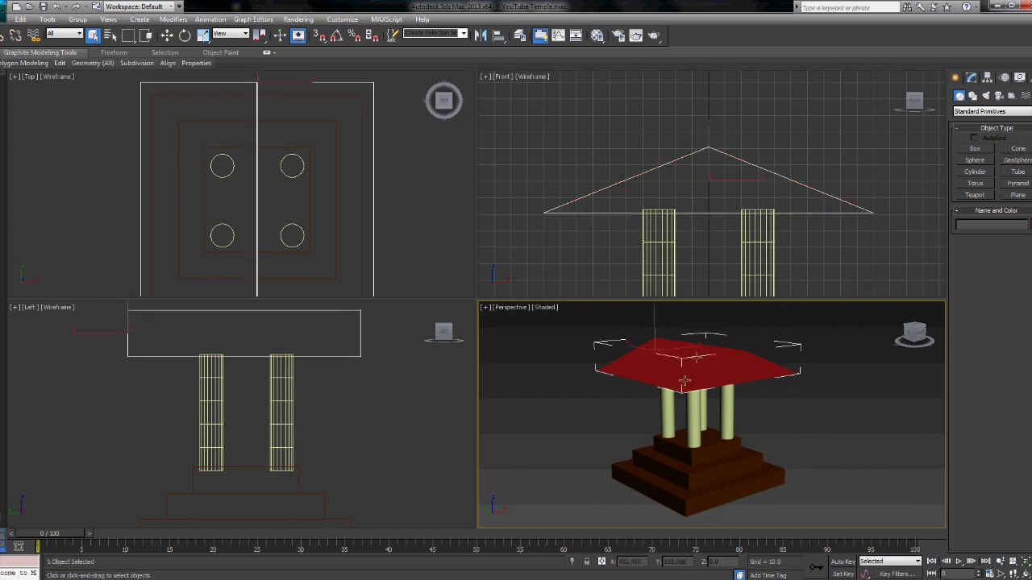
{"action": "left_click", "coordinate": [972, 78]}
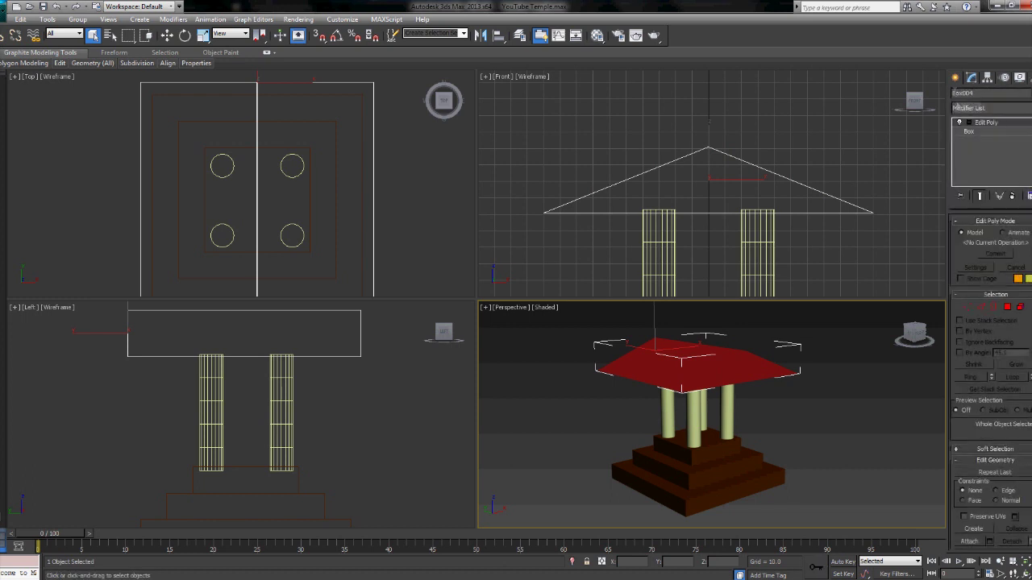
{"action": "left_click_drag", "start_coordinate": [953, 93], "coordinate": [1020, 97]}
{"action": "type", "text": "Roof"}
Change the roof's object colour to black.
{"action": "left_click", "coordinate": [731, 407]}
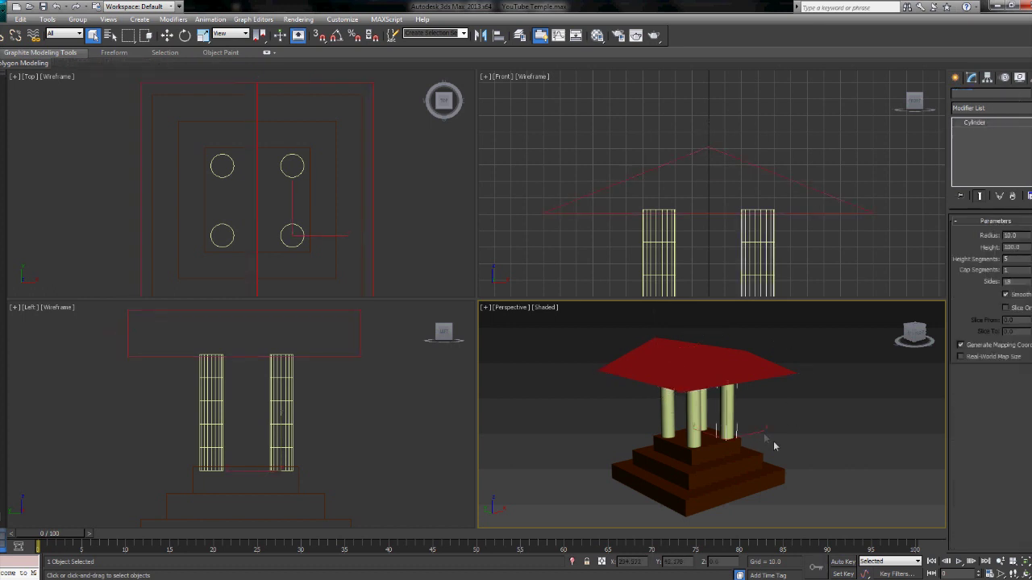
{"action": "left_click", "coordinate": [693, 345]}
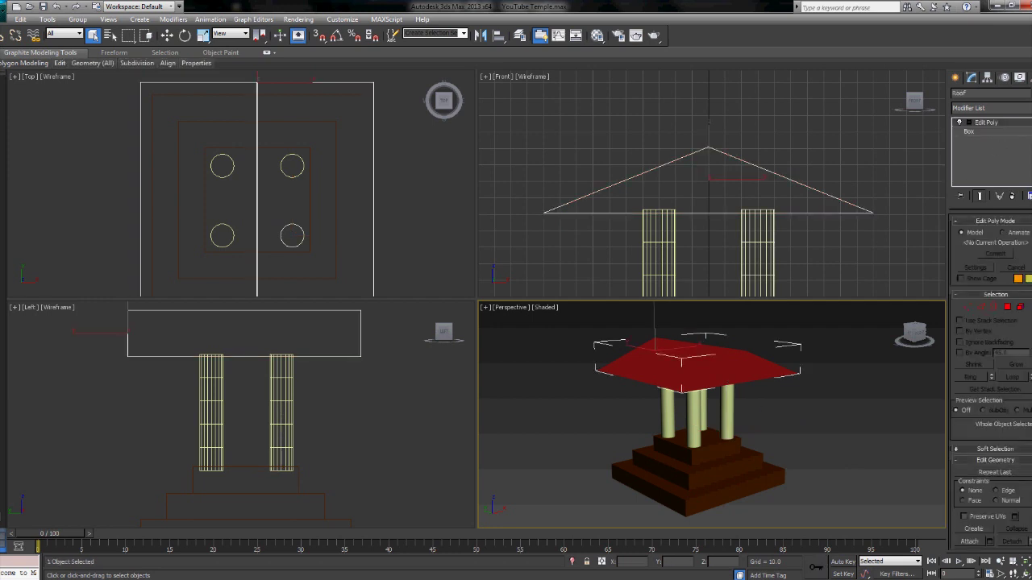
{"action": "left_click", "coordinate": [1028, 92]}
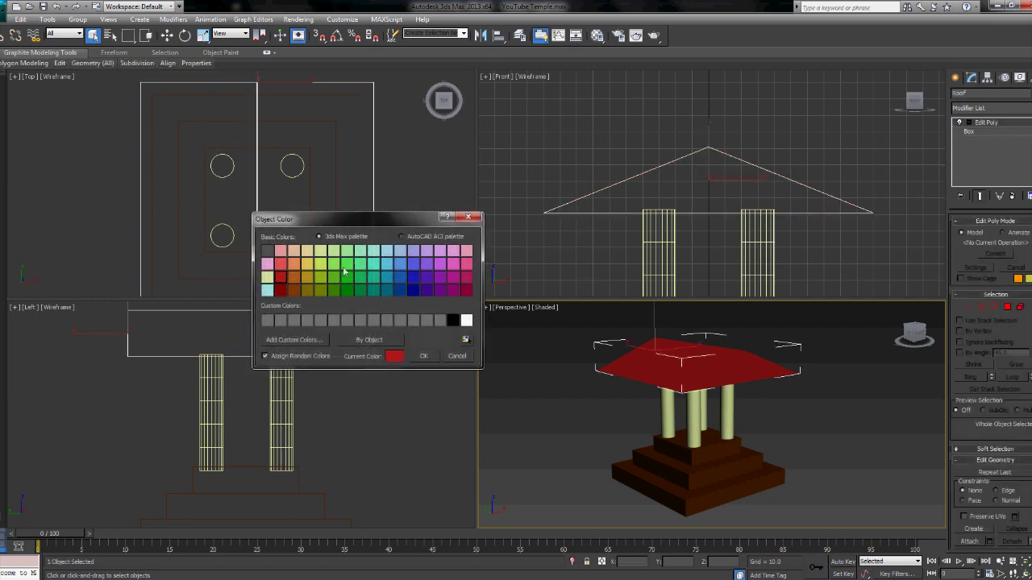
{"action": "left_click", "coordinate": [413, 283]}
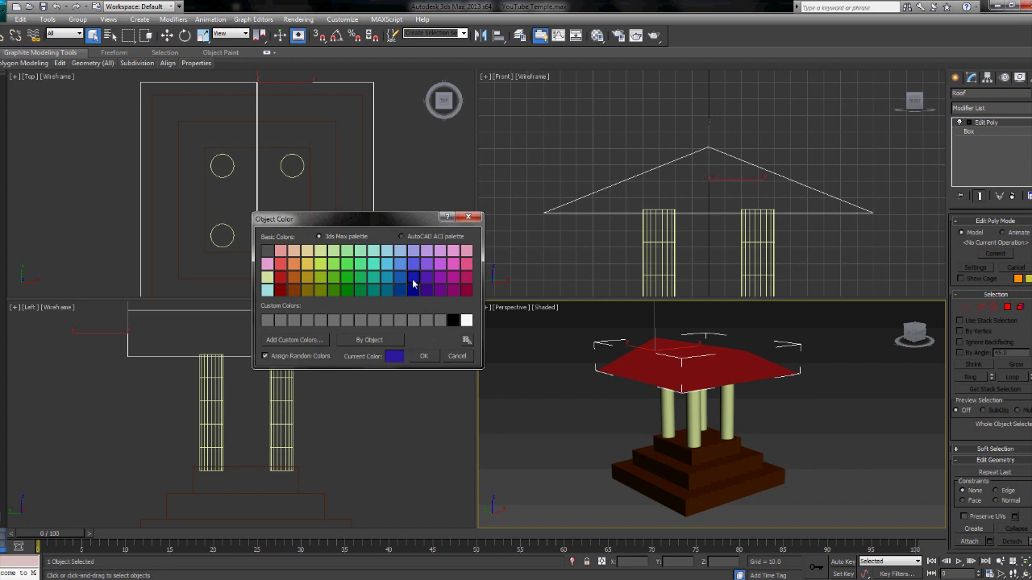
{"action": "left_click", "coordinate": [424, 356]}
{"action": "key", "text": "ctrl+d"}
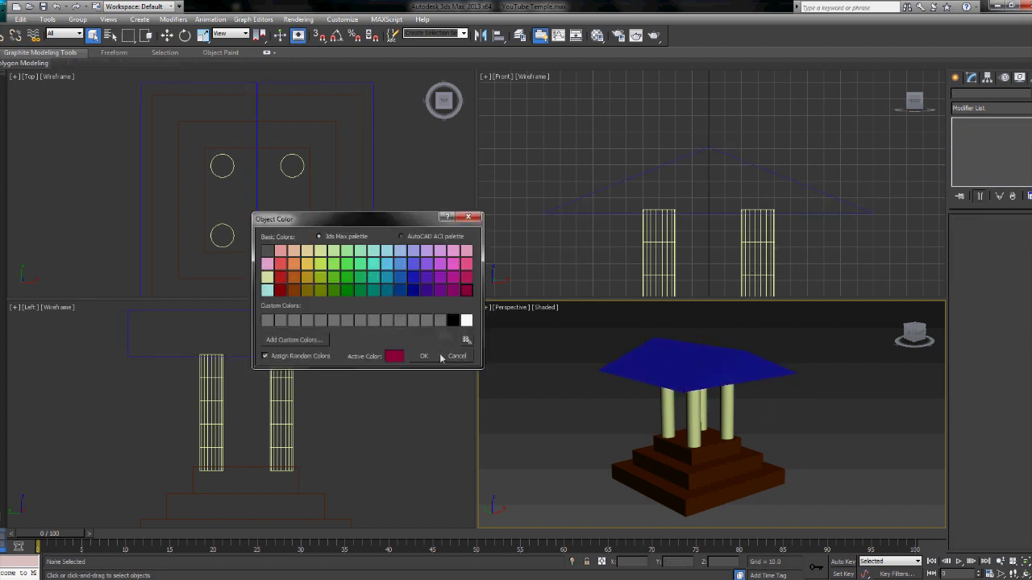
{"action": "left_click", "coordinate": [442, 356]}
{"action": "left_click", "coordinate": [702, 352]}
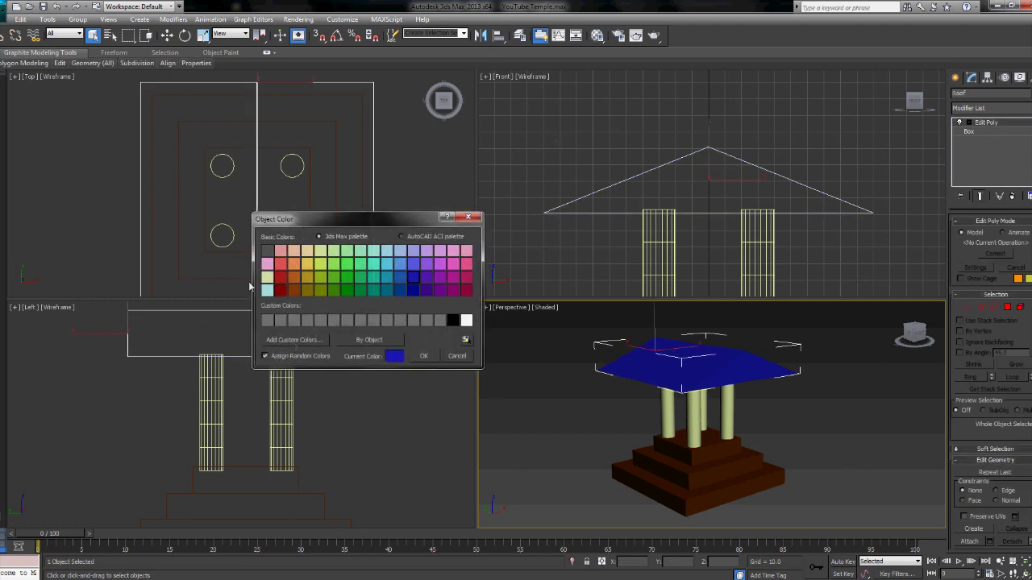
{"action": "left_click", "coordinate": [452, 321]}
{"action": "left_click", "coordinate": [423, 356]}
{"action": "left_click", "coordinate": [848, 402]}
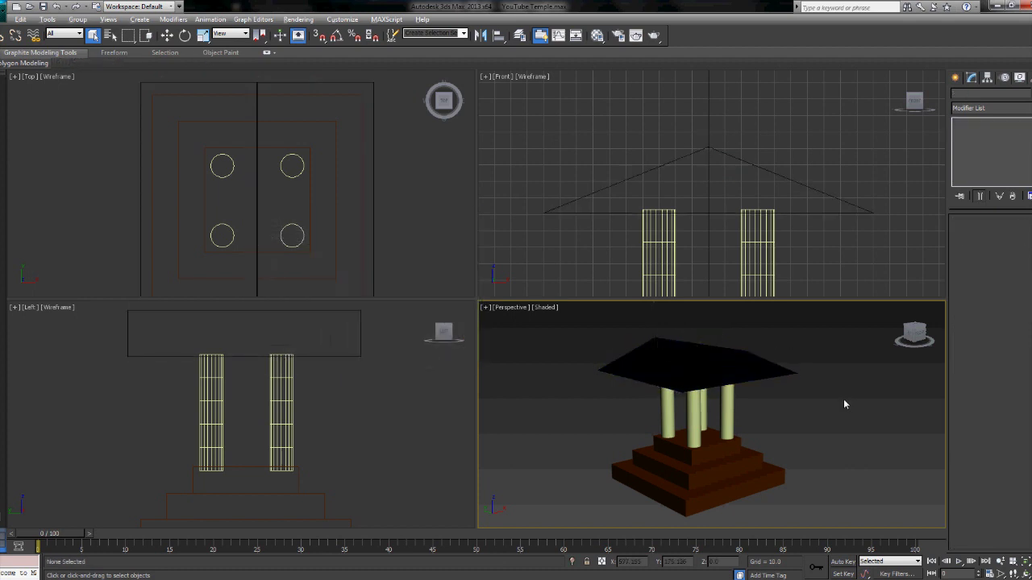
{"action": "key", "text": "alt+w"}
Orbit the perspective view around to a front-on view of the temple.
{"action": "middle_click_drag", "start_coordinate": [673, 413], "coordinate": [1020, 546], "text": "alt"}
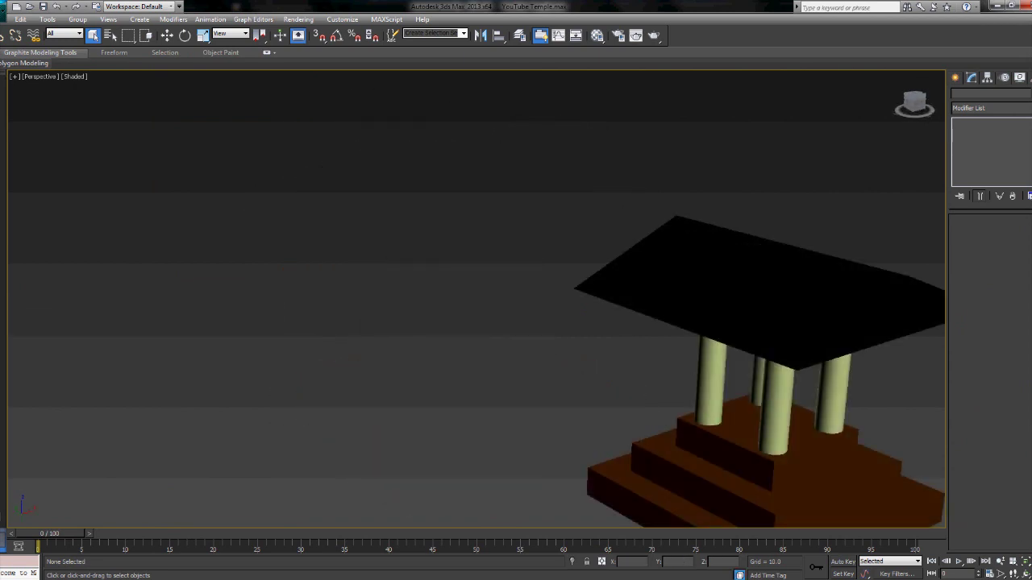
{"action": "key", "text": "alt+w"}
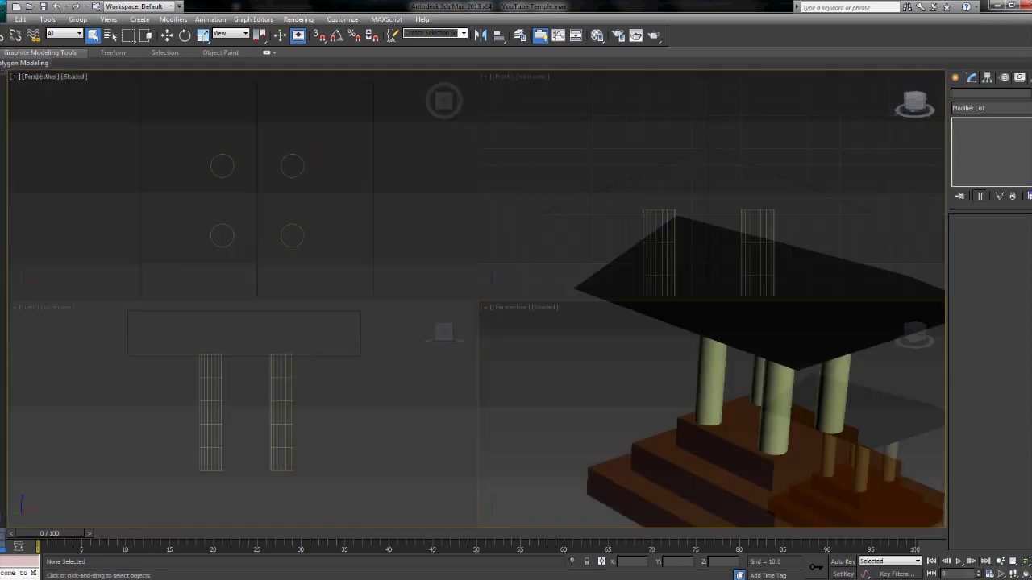
{"action": "middle_click_drag", "start_coordinate": [668, 394], "coordinate": [697, 383], "text": "alt"}
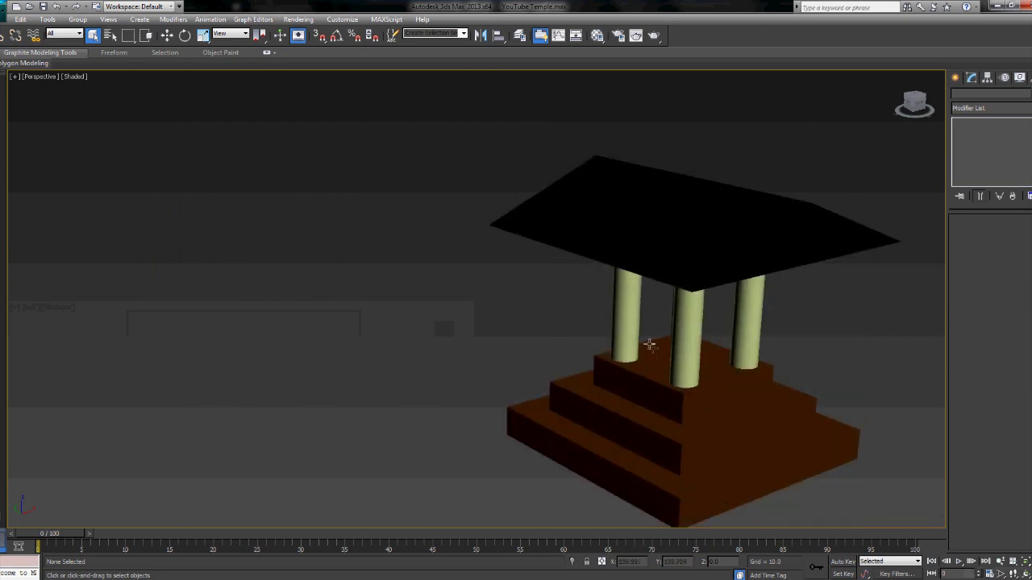
{"action": "middle_click_drag", "start_coordinate": [649, 345], "coordinate": [622, 326], "text": "alt"}
{"action": "left_click_drag", "start_coordinate": [555, 250], "coordinate": [750, 278]}
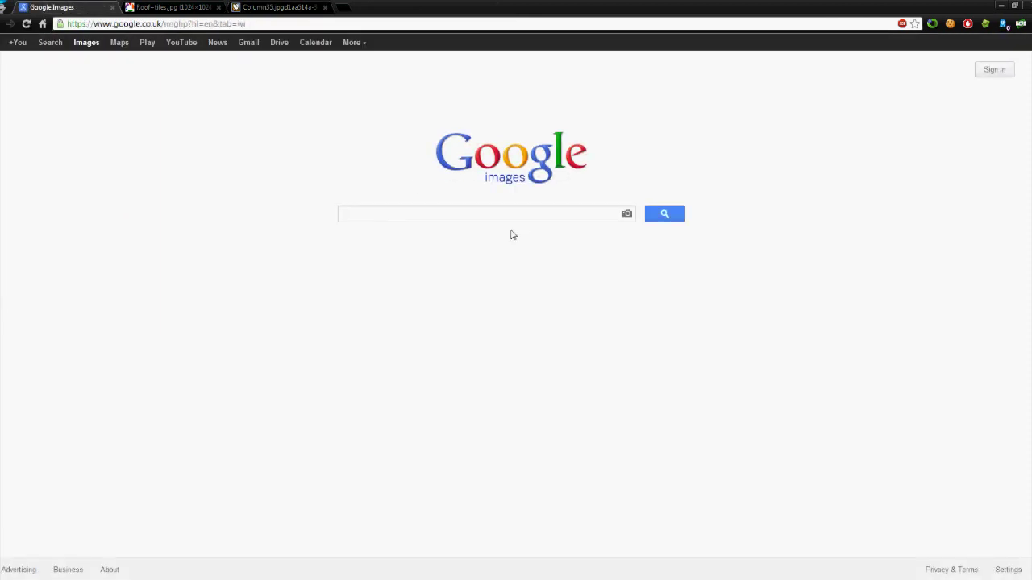
Enter 'seamless' in the Google Images search box.
{"action": "type", "text": "seamless"}
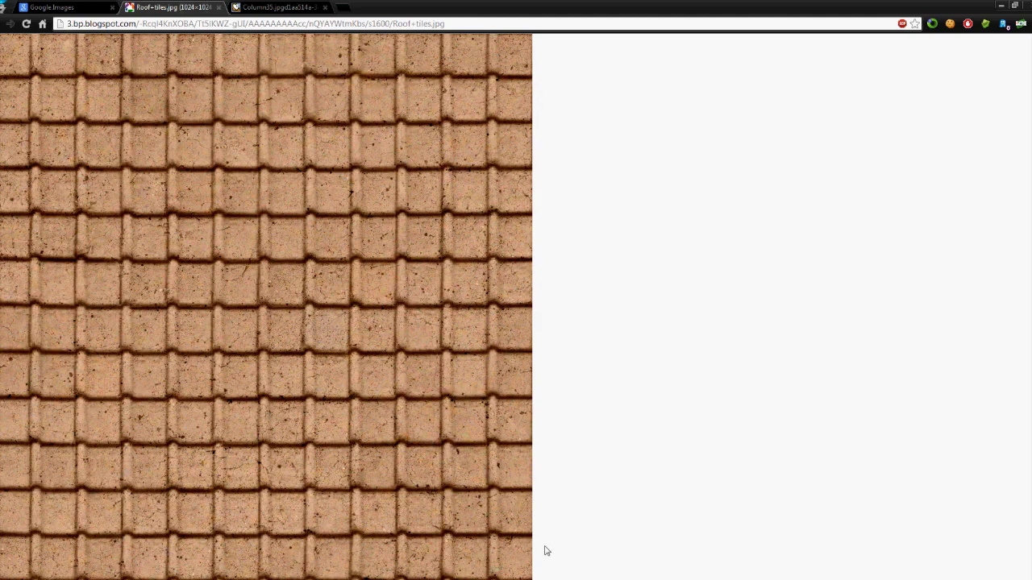
Extend the query to 'seamless patio texture' and run the image search.
{"action": "left_click", "coordinate": [56, 8]}
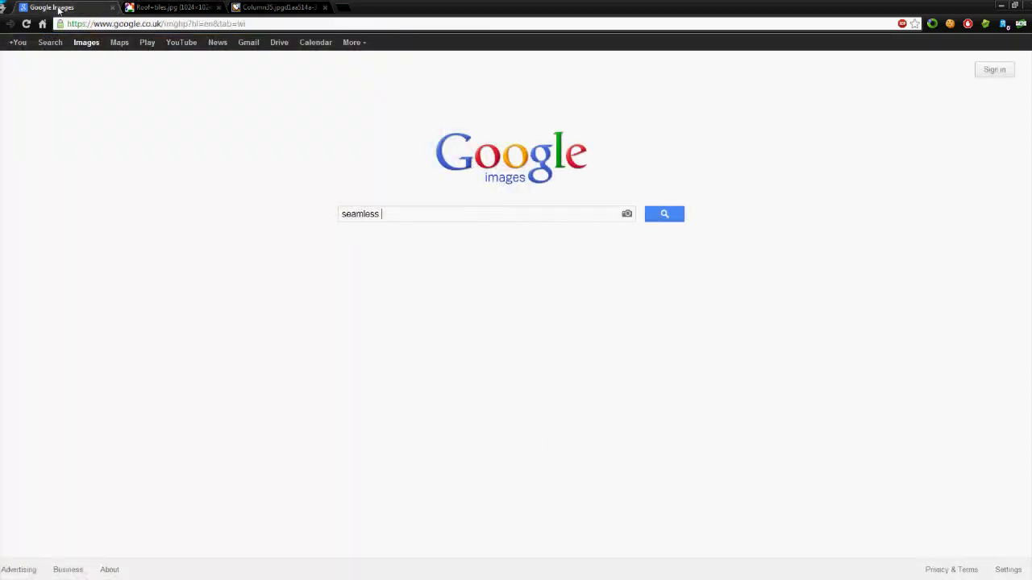
{"action": "double_click", "coordinate": [369, 214]}
{"action": "left_click", "coordinate": [456, 215]}
{"action": "type", "text": "patio "}
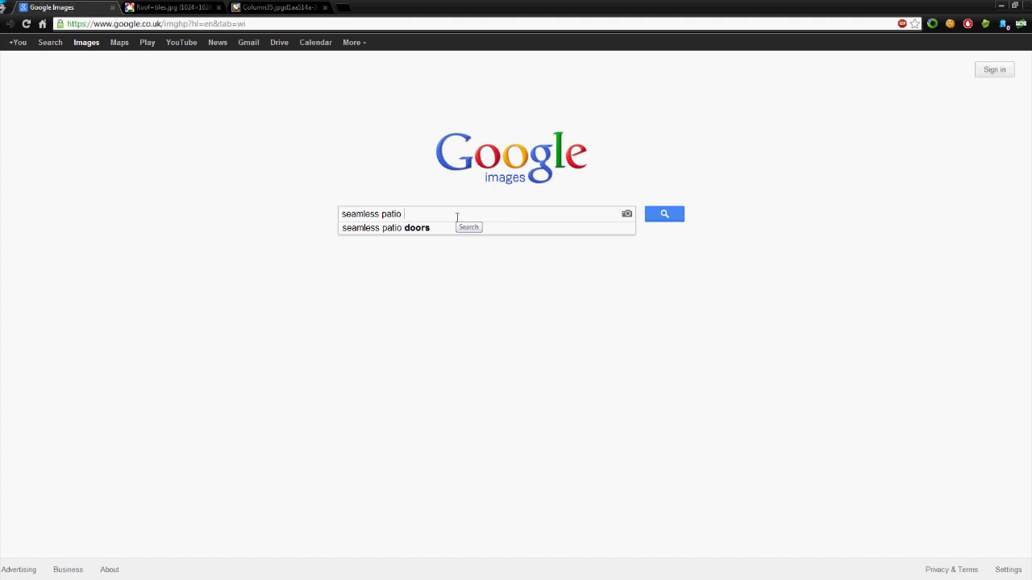
{"action": "type", "text": "texture"}
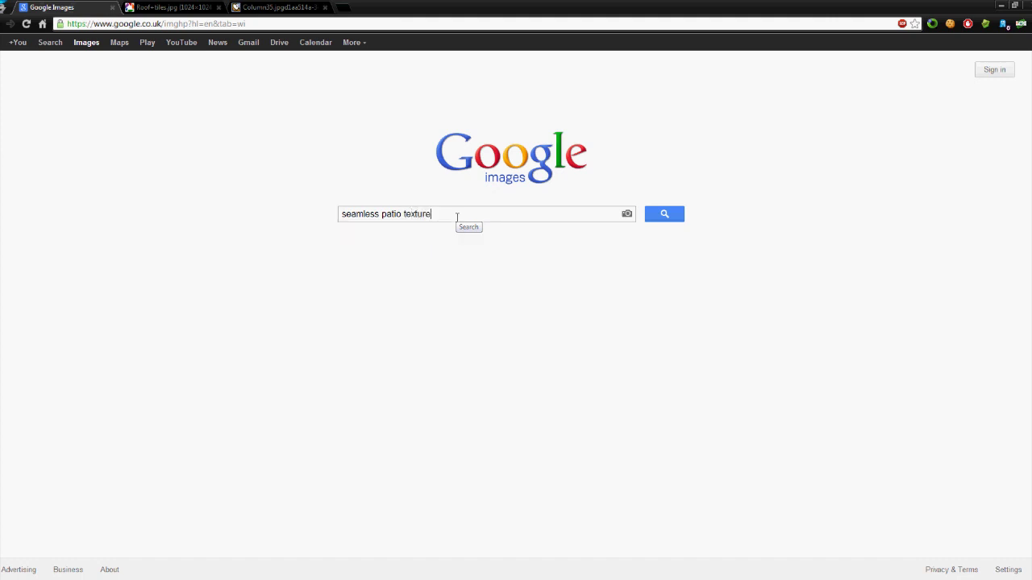
{"action": "key", "text": "Return"}
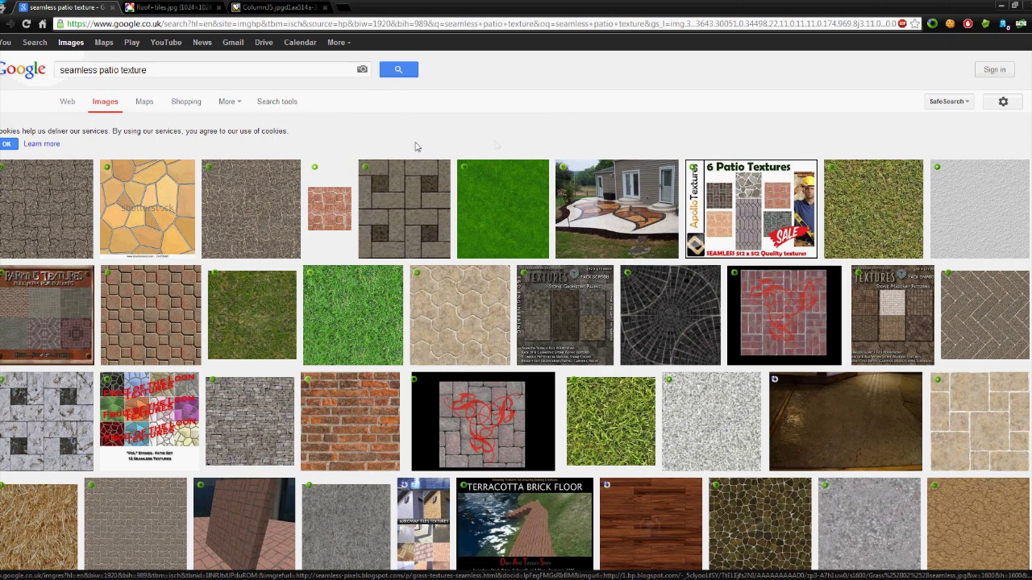
Preview the 1024 × 1024 grey stone block tile texture and open the original image.
{"action": "left_click", "coordinate": [404, 208]}
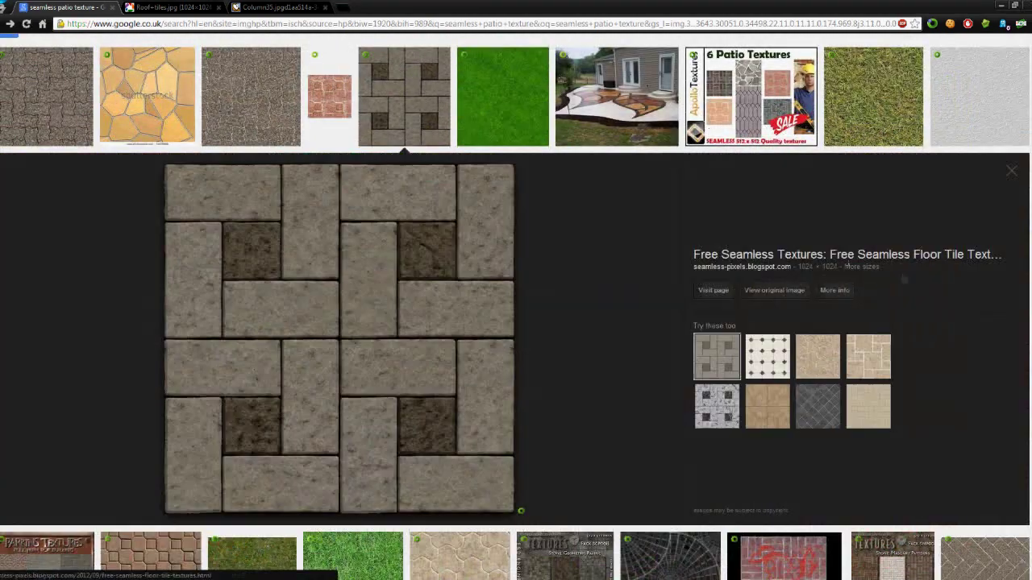
{"action": "left_click_drag", "start_coordinate": [840, 268], "coordinate": [798, 267]}
{"action": "left_click", "coordinate": [796, 271]}
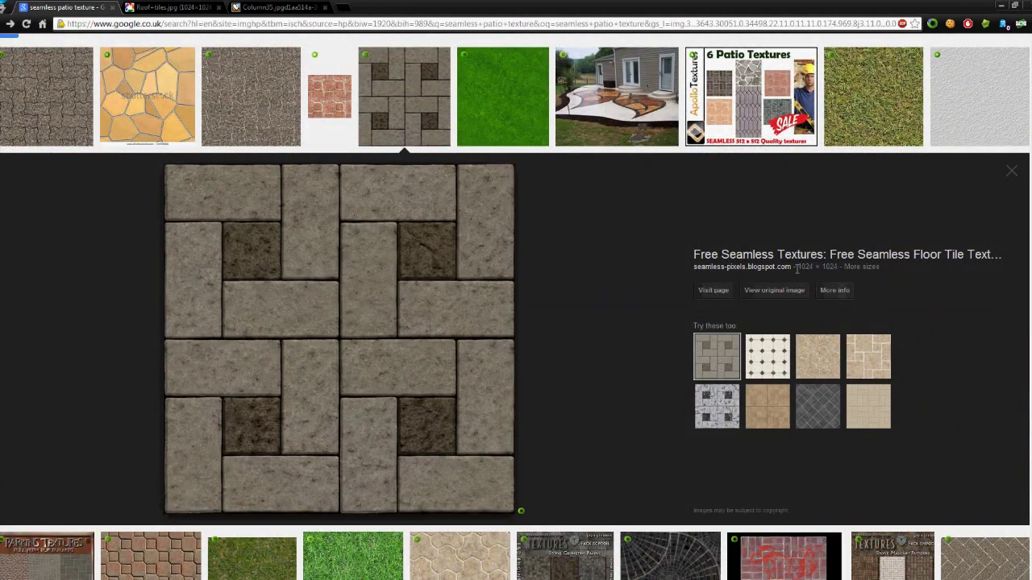
{"action": "left_click_drag", "start_coordinate": [824, 269], "coordinate": [839, 270]}
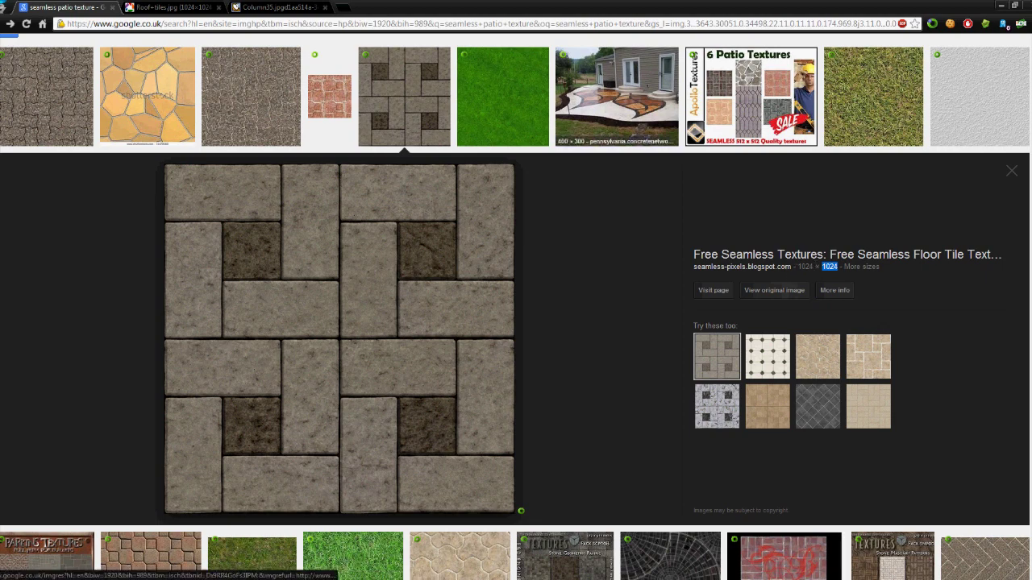
{"action": "left_click", "coordinate": [173, 8]}
{"action": "left_click", "coordinate": [305, 8]}
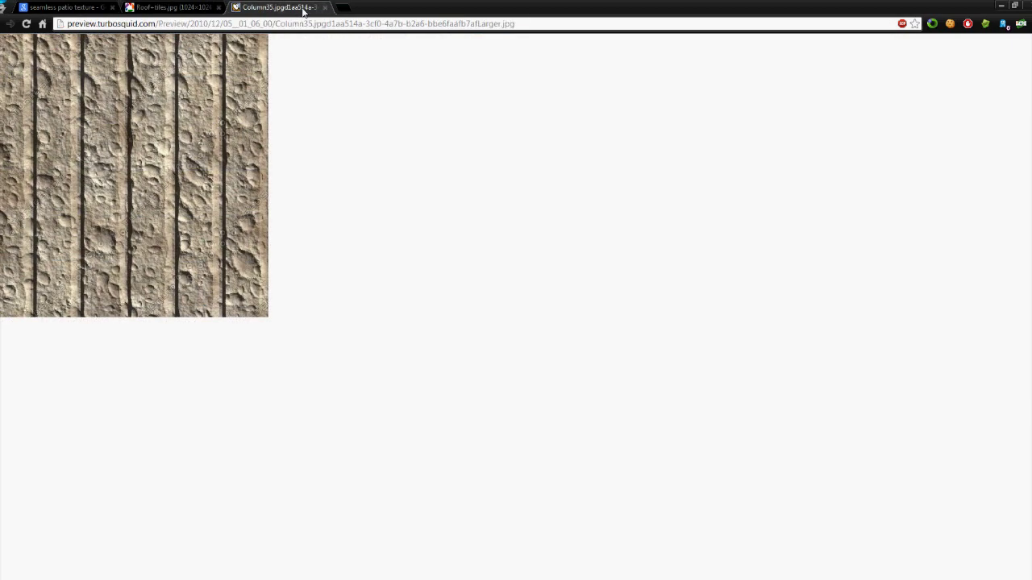
{"action": "left_click", "coordinate": [64, 8]}
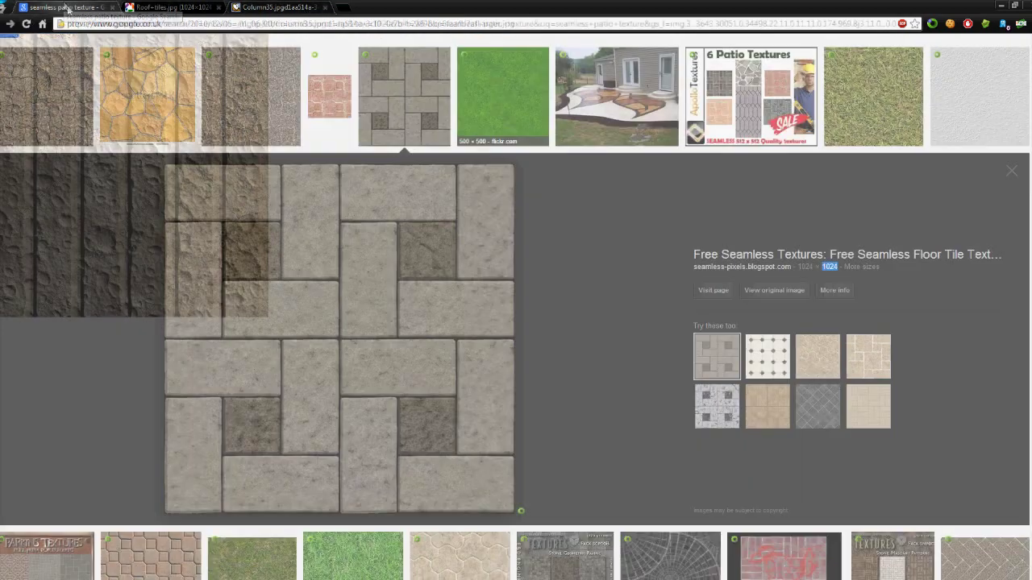
{"action": "left_click", "coordinate": [746, 292]}
Save the stone tile image as Floor in the Desktop's Youtube Model folder.
{"action": "right_click", "coordinate": [275, 256]}
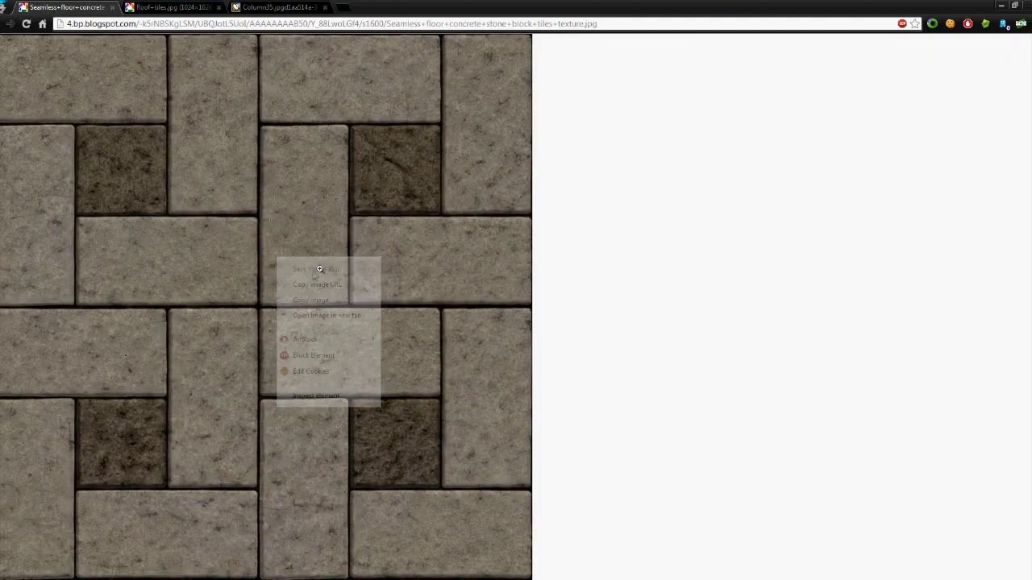
{"action": "left_click", "coordinate": [318, 271]}
{"action": "left_click", "coordinate": [54, 25]}
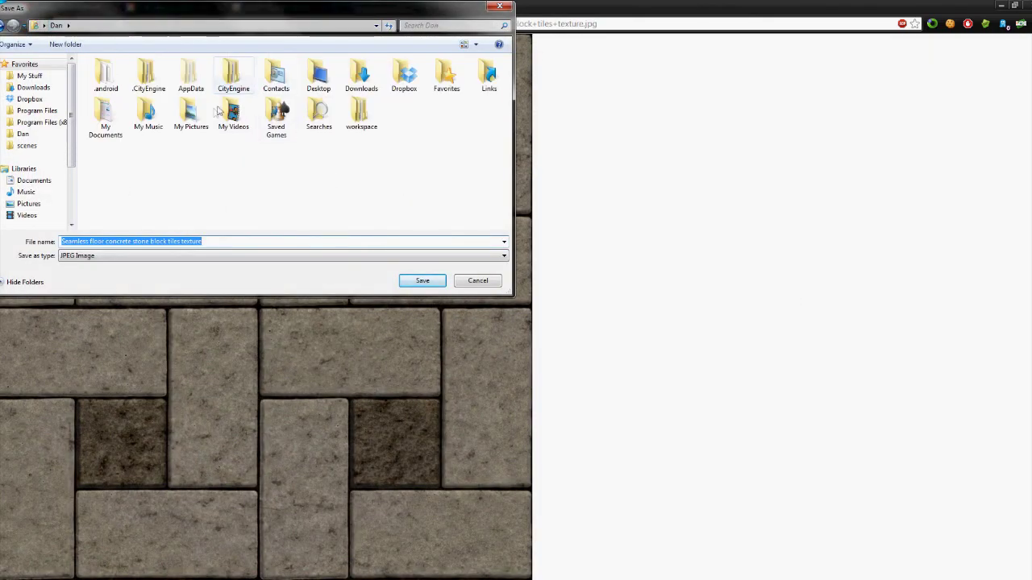
{"action": "double_click", "coordinate": [319, 76]}
{"action": "double_click", "coordinate": [121, 146]}
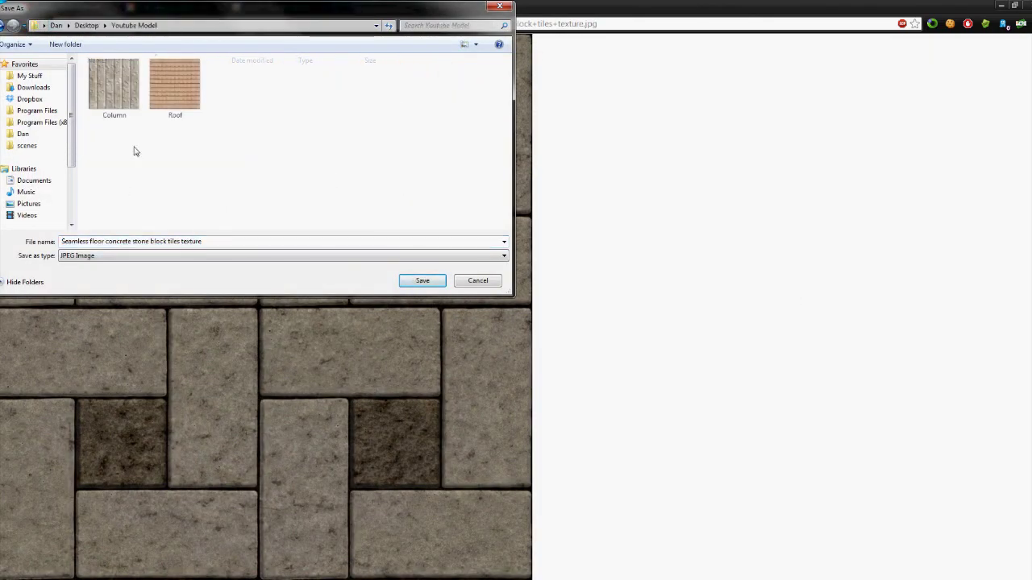
{"action": "left_click", "coordinate": [247, 239]}
{"action": "type", "text": "Fl"}
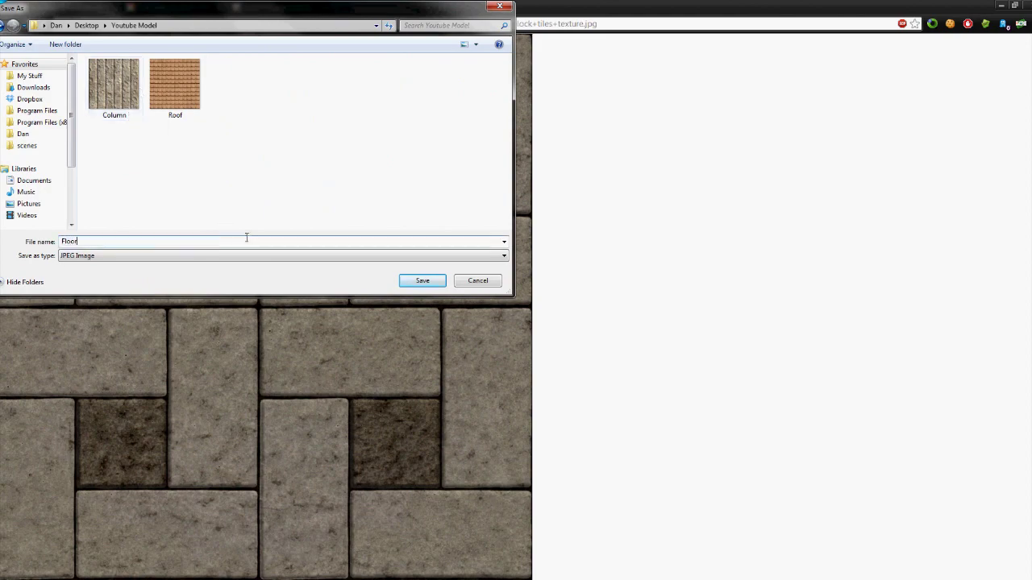
{"action": "type", "text": "oor"}
{"action": "key", "text": "Return"}
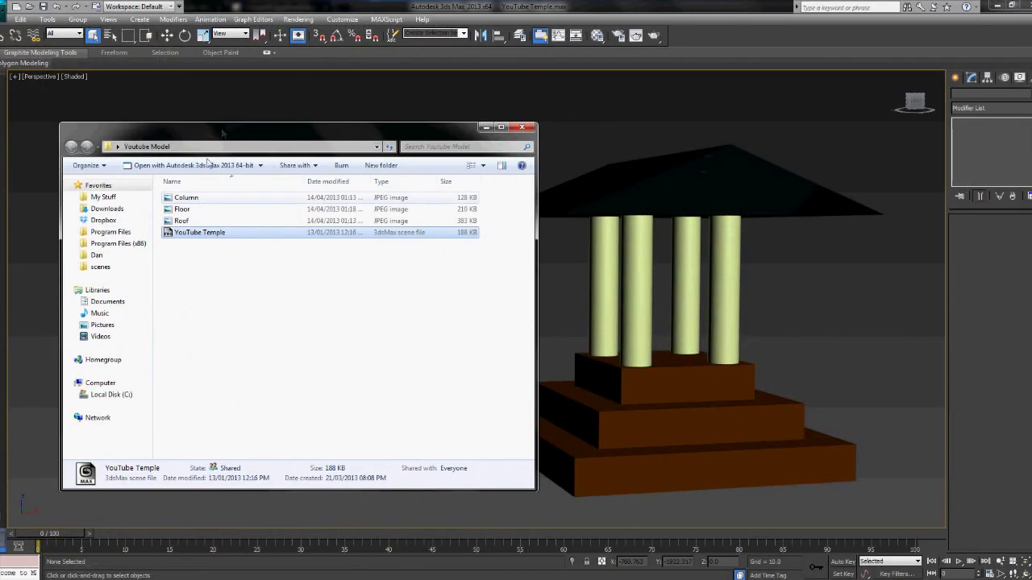
Review the Column, Floor and Roof images in the folder.
{"action": "left_click", "coordinate": [186, 197]}
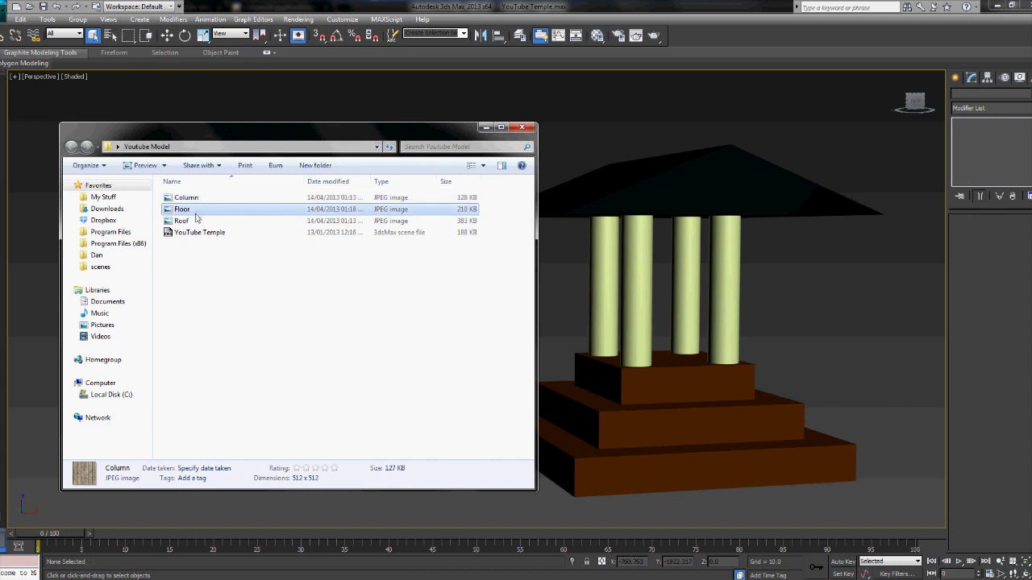
{"action": "left_click", "coordinate": [196, 212]}
{"action": "left_click", "coordinate": [182, 221]}
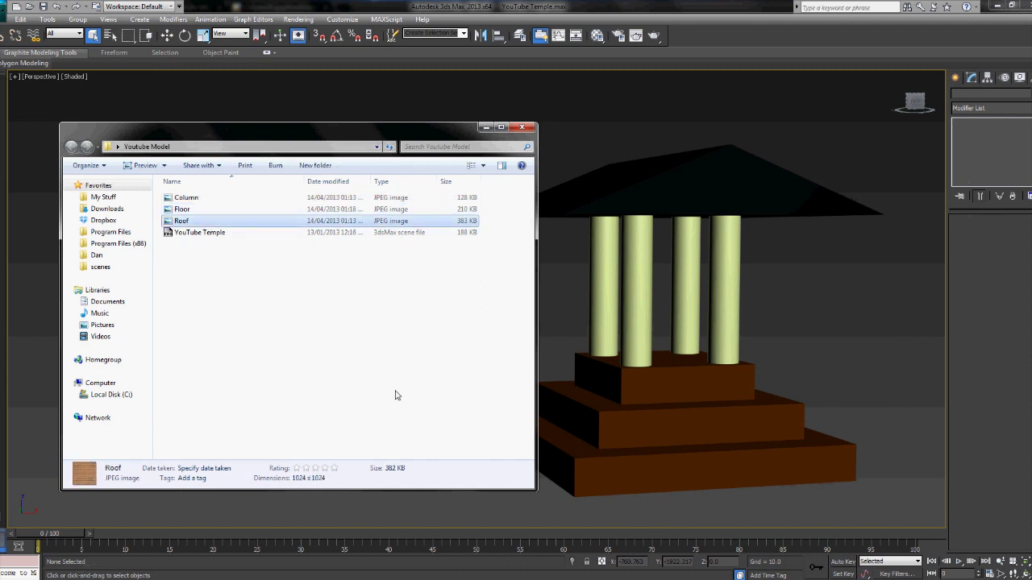
{"action": "left_click", "coordinate": [830, 369]}
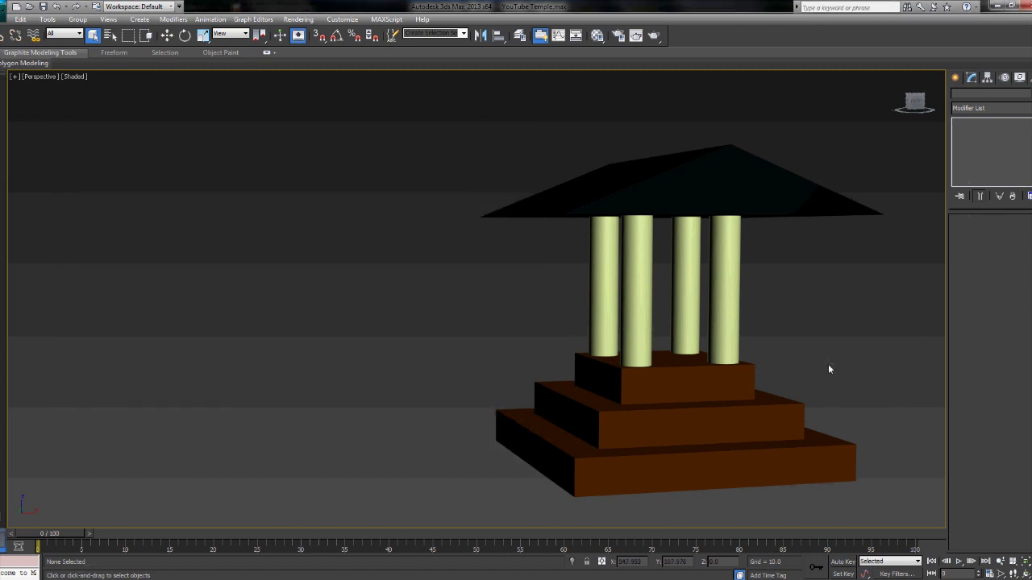
{"action": "key", "text": "m"}
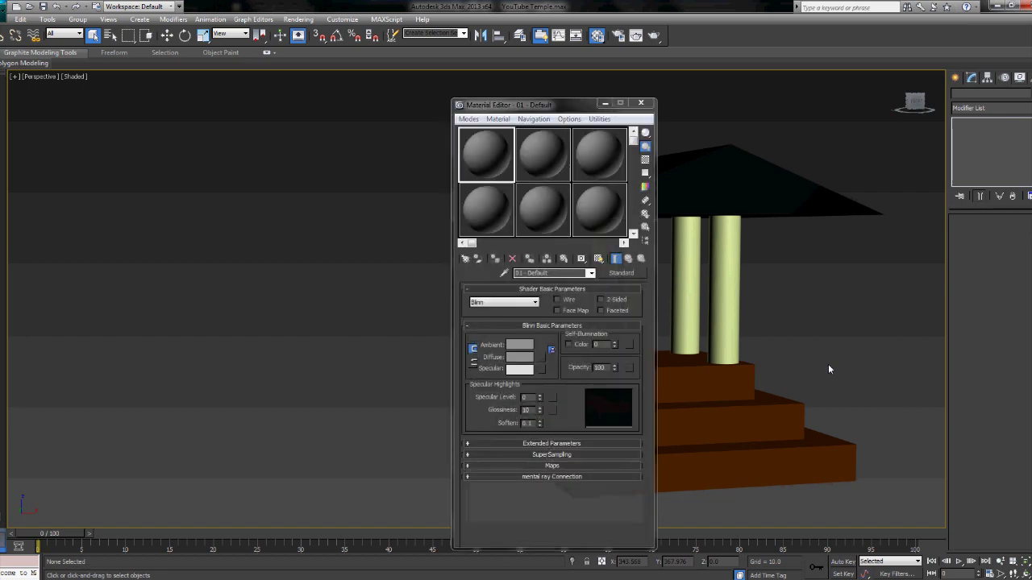
{"action": "left_click_drag", "start_coordinate": [482, 98], "coordinate": [210, 83]}
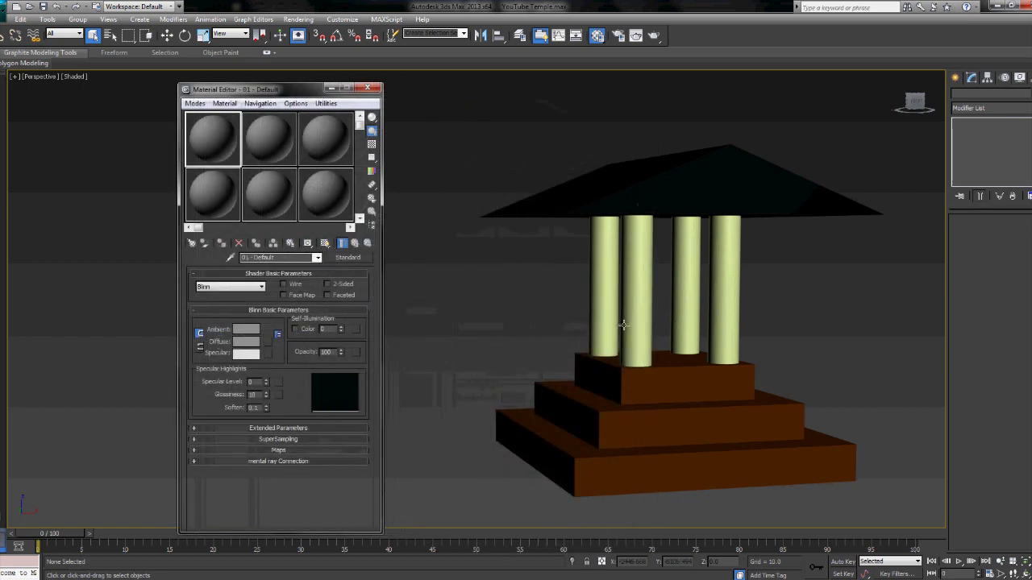
{"action": "left_click", "coordinate": [616, 427]}
{"action": "key", "text": "m"}
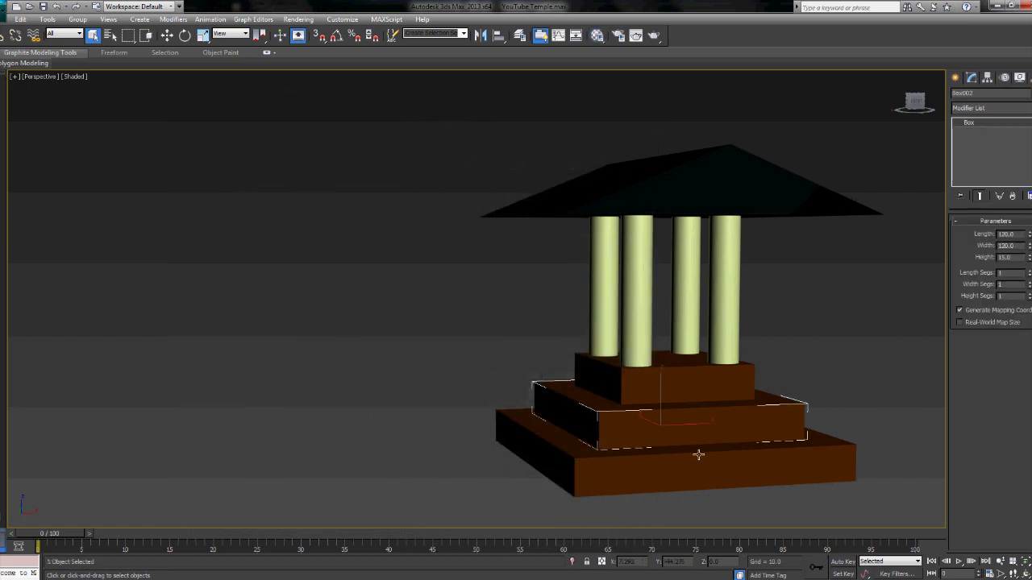
{"action": "left_click", "coordinate": [887, 340]}
{"action": "key", "text": "ctrl+z"}
{"action": "key", "text": "m"}
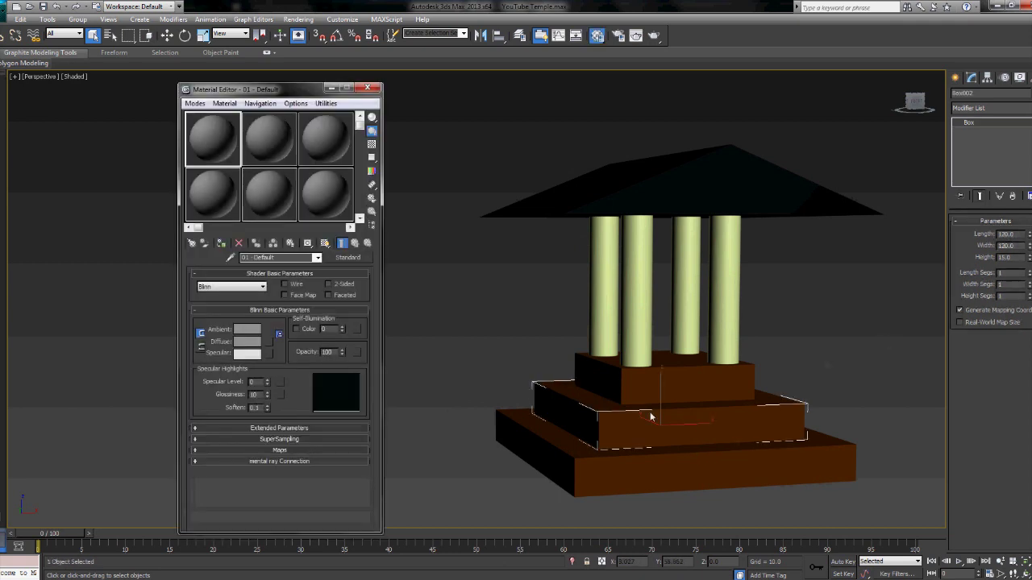
{"action": "left_click", "coordinate": [534, 292]}
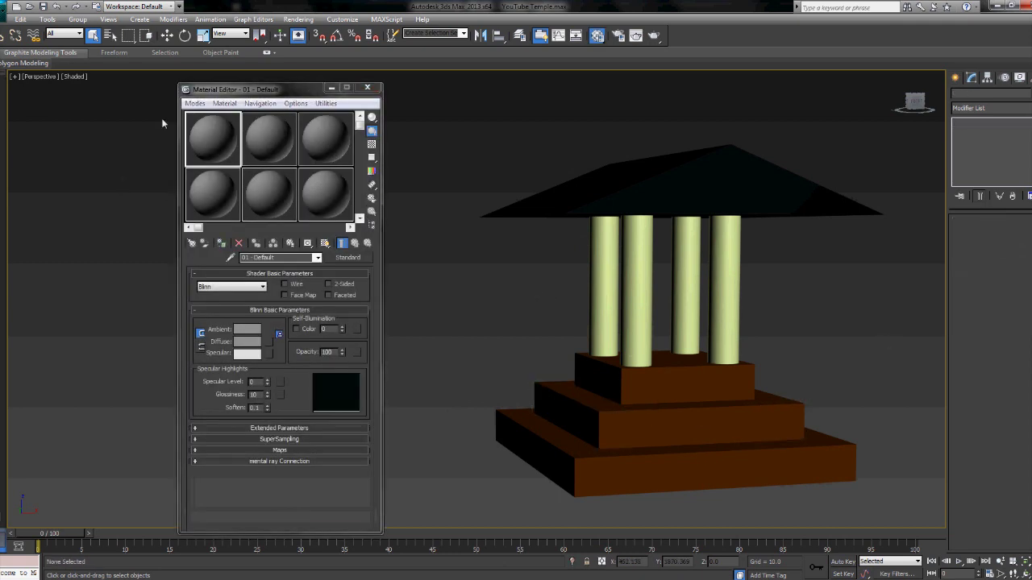
{"action": "left_click", "coordinate": [212, 103]}
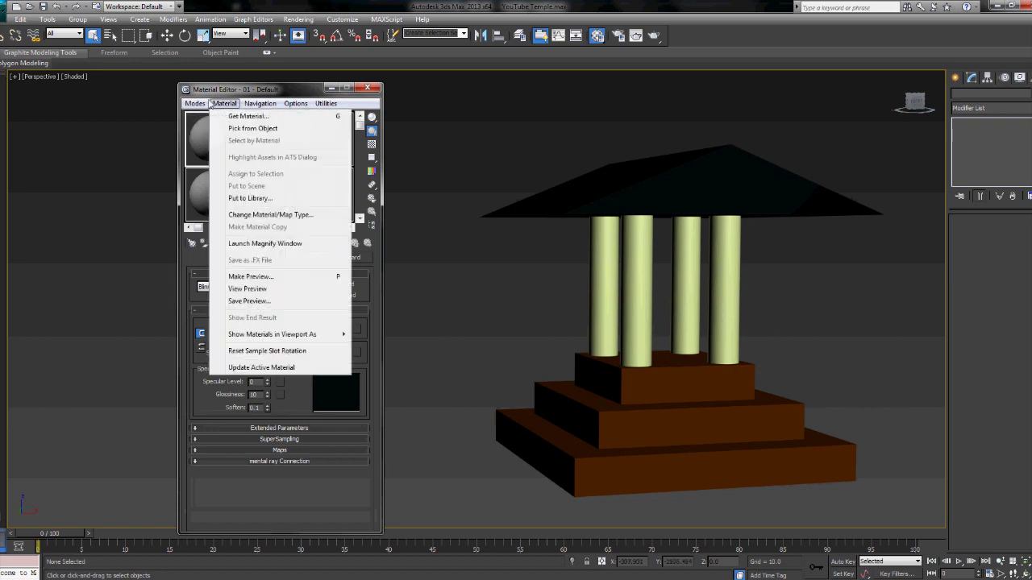
{"action": "left_click", "coordinate": [194, 103]}
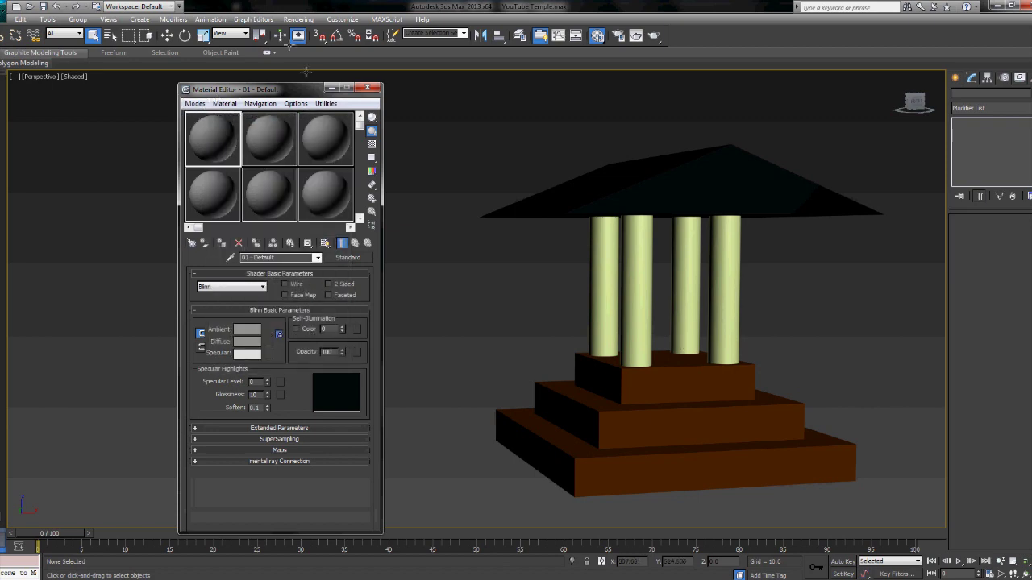
{"action": "left_click_drag", "start_coordinate": [306, 89], "coordinate": [341, 77]}
{"action": "left_click", "coordinate": [230, 91]}
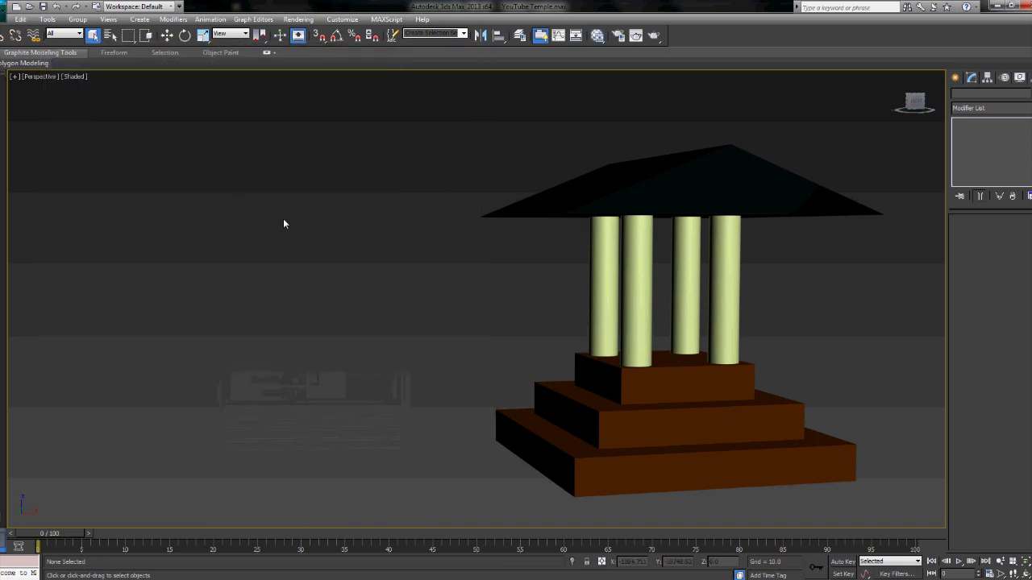
Open the material editor, switch it to Compact mode and move it to the right.
{"action": "key", "text": "m"}
{"action": "left_click_drag", "start_coordinate": [275, 48], "coordinate": [337, 127]}
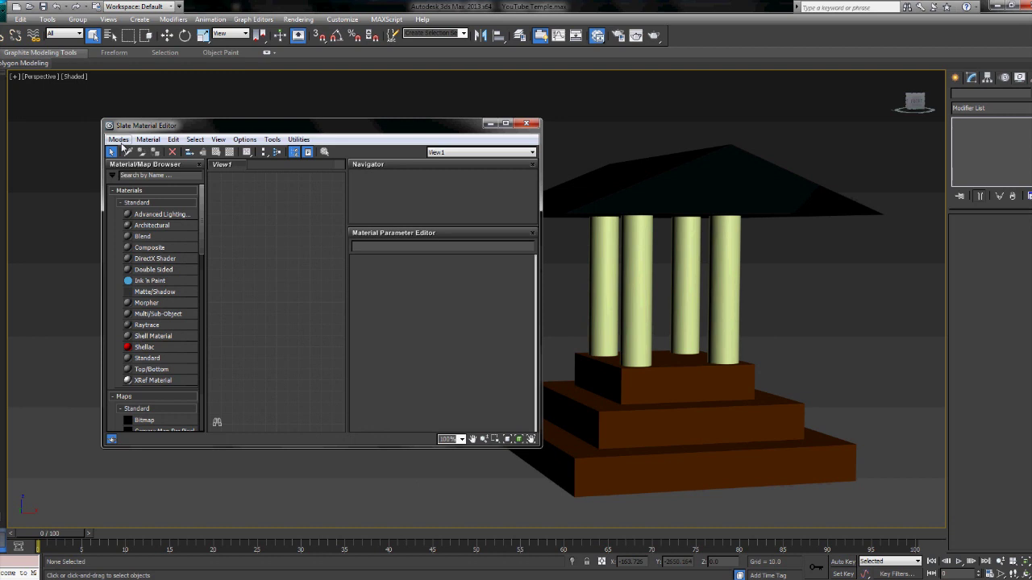
{"action": "left_click", "coordinate": [119, 139]}
{"action": "left_click", "coordinate": [125, 149]}
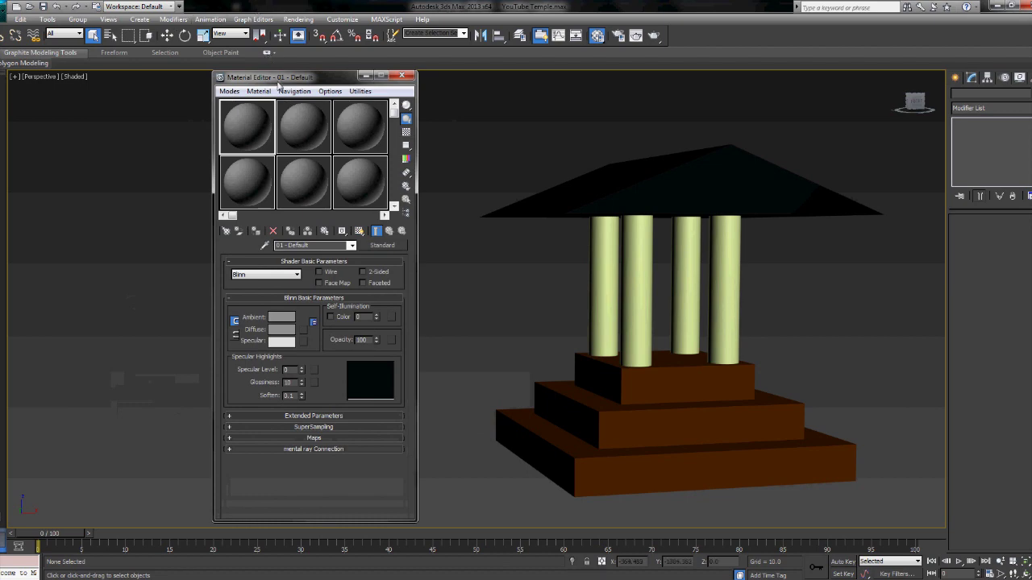
{"action": "left_click_drag", "start_coordinate": [283, 77], "coordinate": [827, 82]}
{"action": "key", "text": "alt+Tab"}
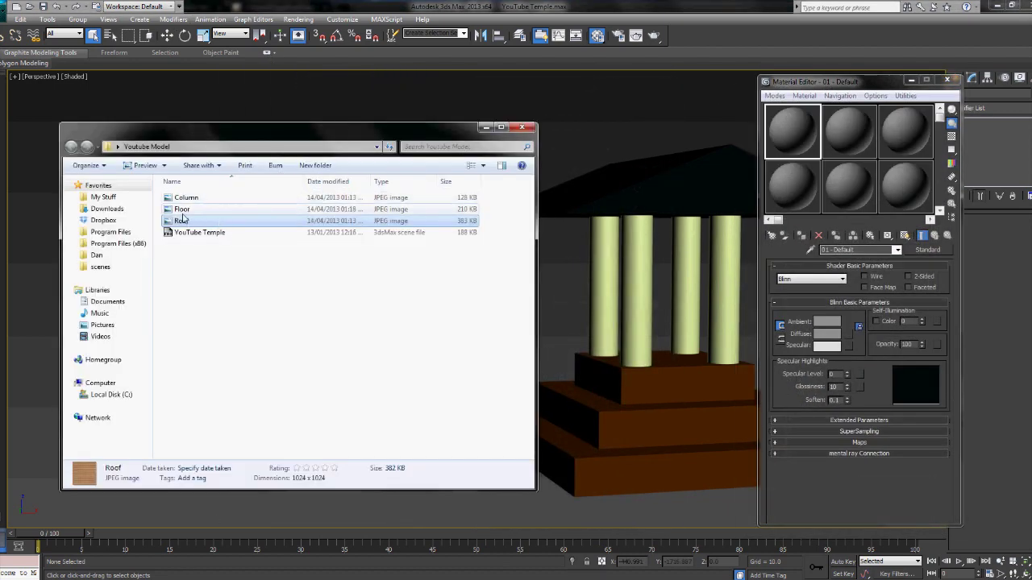
Load Roof, Floor and Column images into material slots 1, 2 and 3.
{"action": "left_click_drag", "start_coordinate": [182, 226], "coordinate": [800, 121]}
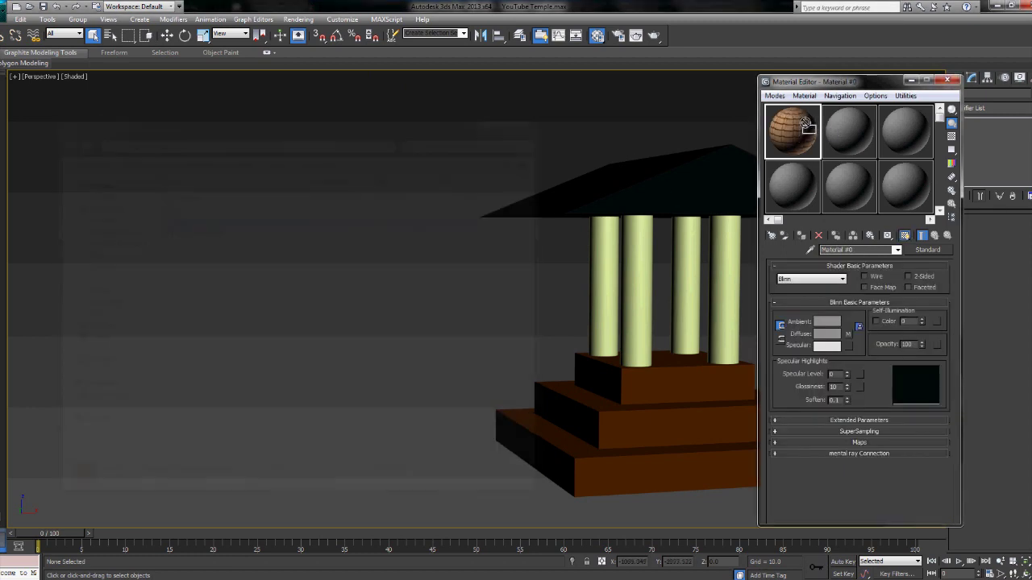
{"action": "left_click_drag", "start_coordinate": [797, 135], "coordinate": [787, 134]}
{"action": "key", "text": "alt+Tab"}
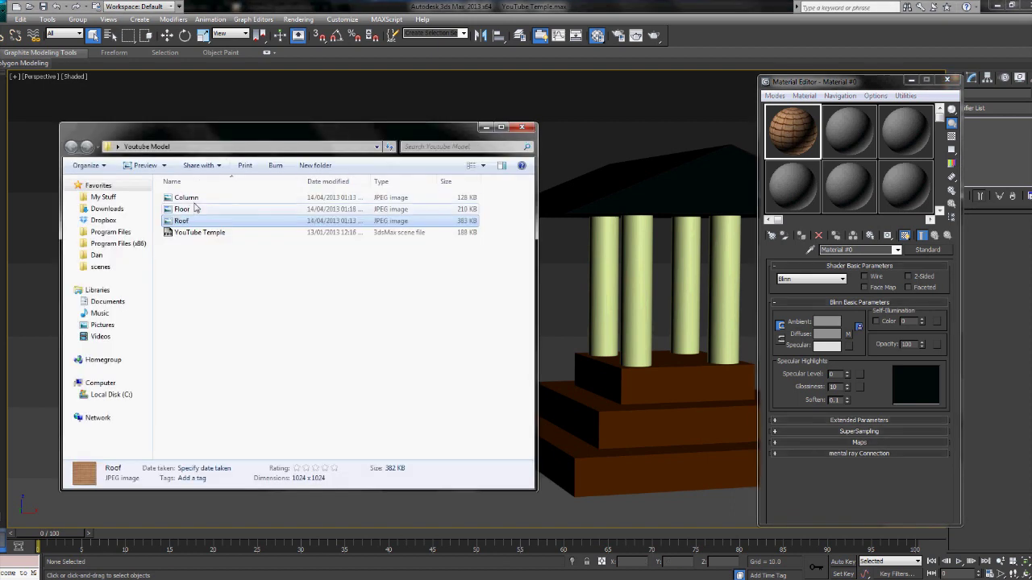
{"action": "left_click_drag", "start_coordinate": [195, 208], "coordinate": [845, 139]}
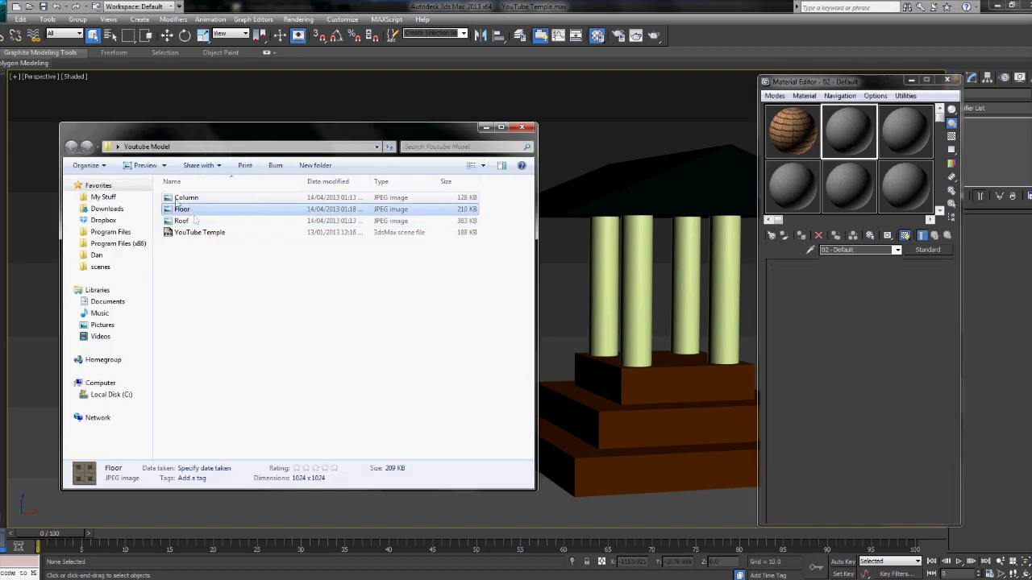
{"action": "left_click", "coordinate": [188, 199]}
{"action": "left_click", "coordinate": [907, 133]}
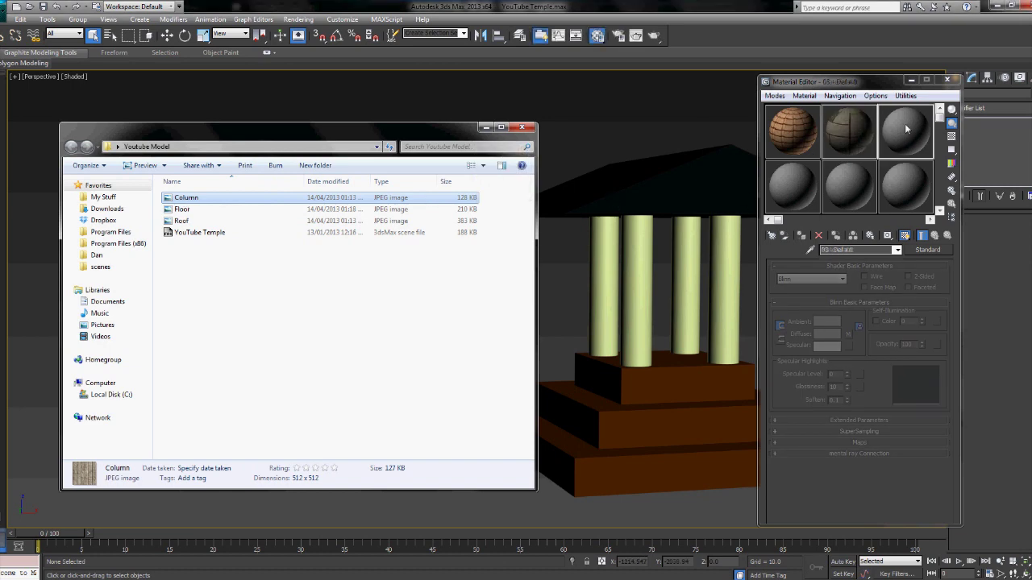
{"action": "left_click", "coordinate": [486, 127]}
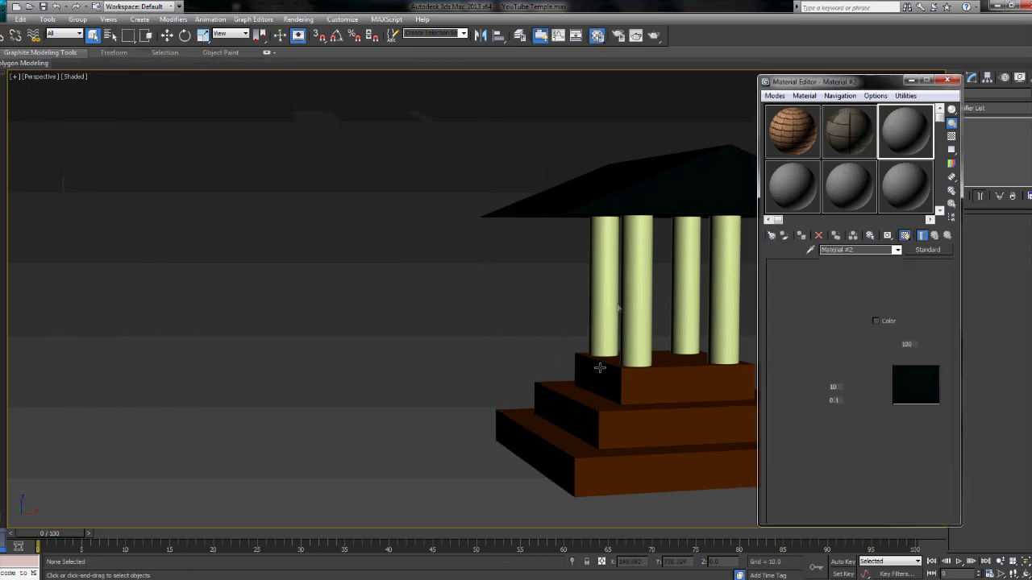
Drag the roof tile material onto the temple roof.
{"action": "middle_click_drag", "start_coordinate": [518, 349], "coordinate": [321, 337], "text": "alt"}
{"action": "middle_click_drag", "start_coordinate": [447, 372], "coordinate": [258, 352], "text": "alt"}
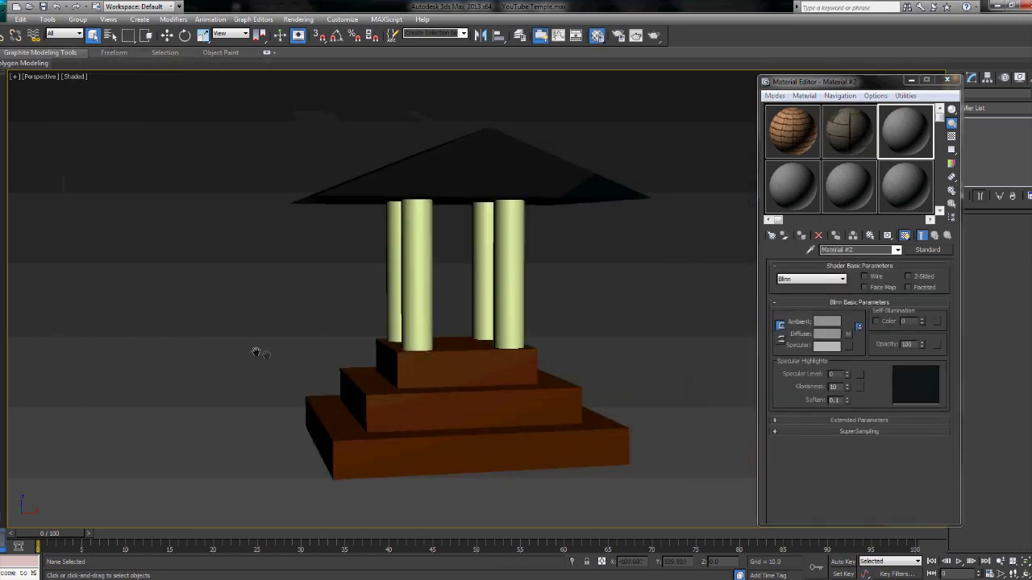
{"action": "middle_click_drag", "start_coordinate": [434, 395], "coordinate": [536, 412], "text": "alt"}
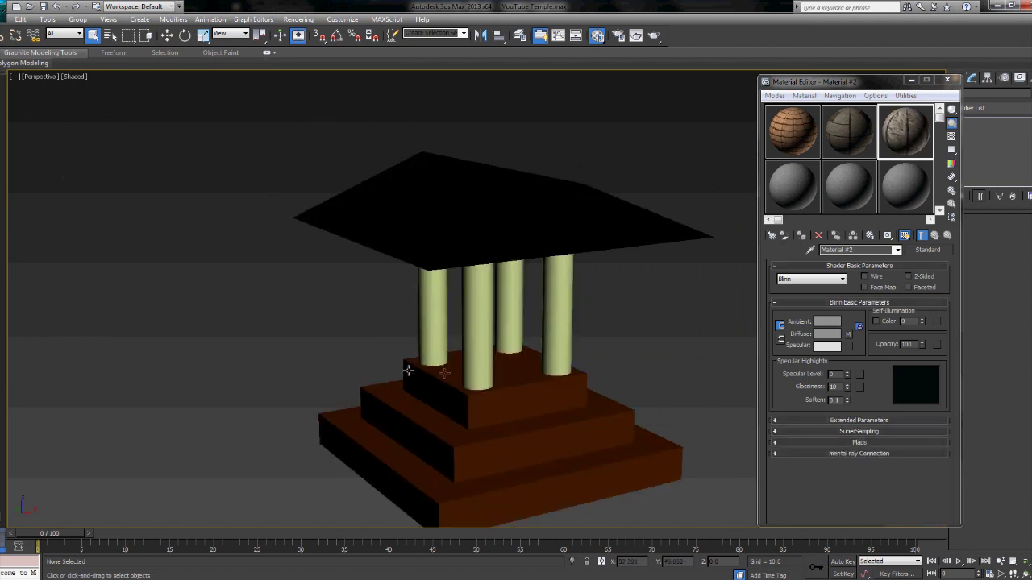
{"action": "middle_click_drag", "start_coordinate": [408, 371], "coordinate": [343, 353]}
{"action": "left_click_drag", "start_coordinate": [793, 135], "coordinate": [478, 173]}
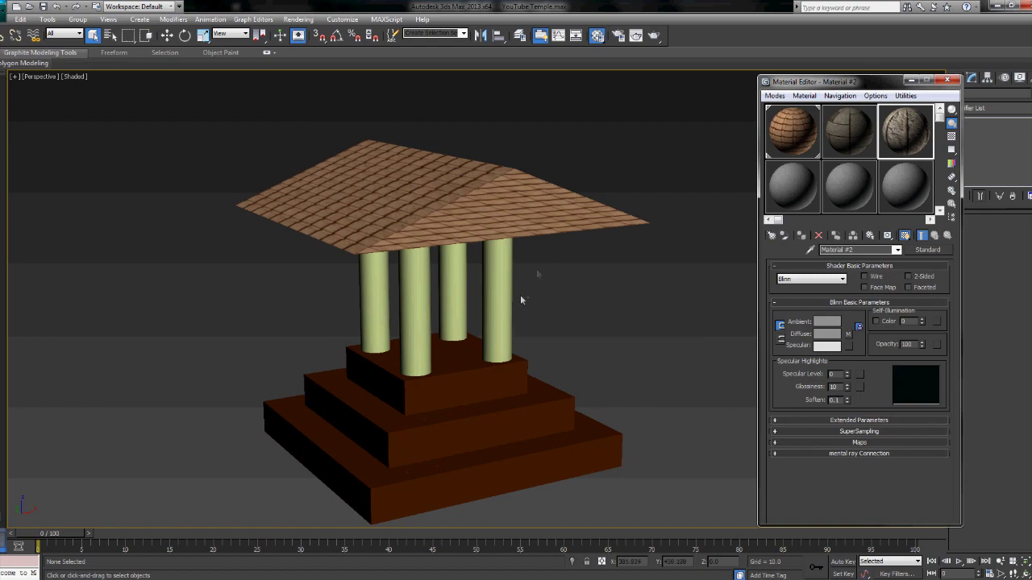
{"action": "mouse_move", "coordinate": [520, 300]}
{"action": "middle_mouse_down", "text": "alt"}
{"action": "mouse_move", "coordinate": [450, 367]}
{"action": "mouse_move", "coordinate": [477, 307]}
{"action": "mouse_move", "coordinate": [499, 199]}
{"action": "mouse_move", "coordinate": [338, 312]}
{"action": "mouse_move", "coordinate": [443, 81]}
{"action": "mouse_move", "coordinate": [445, 154]}
{"action": "mouse_move", "coordinate": [453, 150]}
{"action": "mouse_move", "coordinate": [482, 297]}
{"action": "mouse_move", "coordinate": [479, 252]}
{"action": "mouse_move", "coordinate": [517, 284]}
{"action": "middle_mouse_up", "text": "alt"}
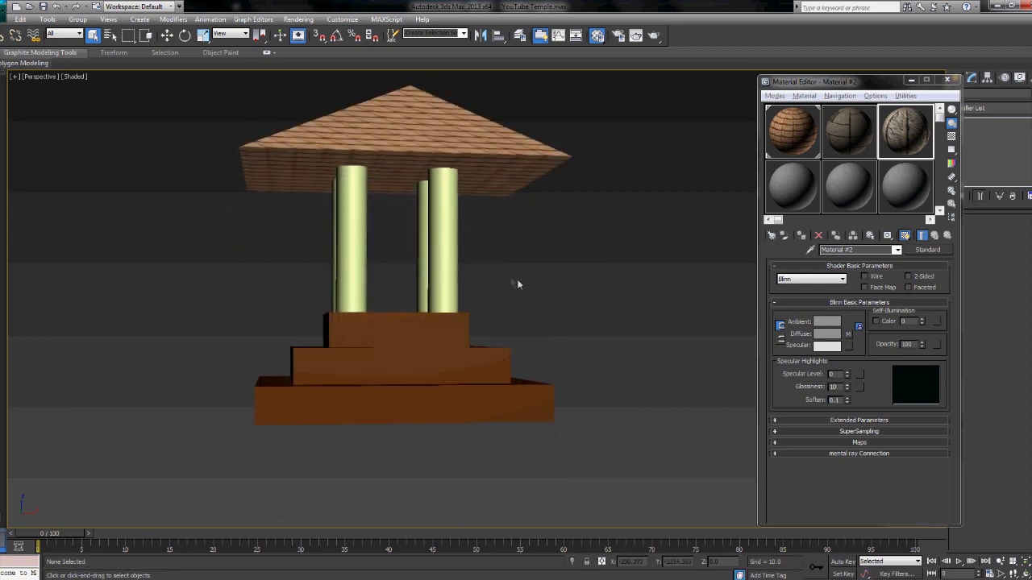
Select the four columns and assign the stone Column material to them.
{"action": "left_click_drag", "start_coordinate": [516, 284], "coordinate": [281, 260]}
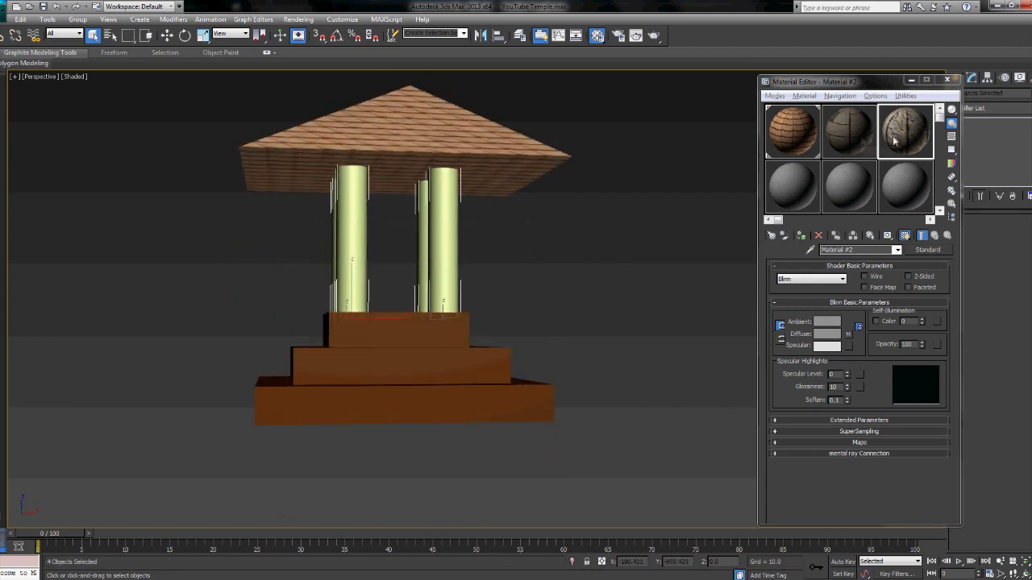
{"action": "left_click_drag", "start_coordinate": [893, 141], "coordinate": [442, 242]}
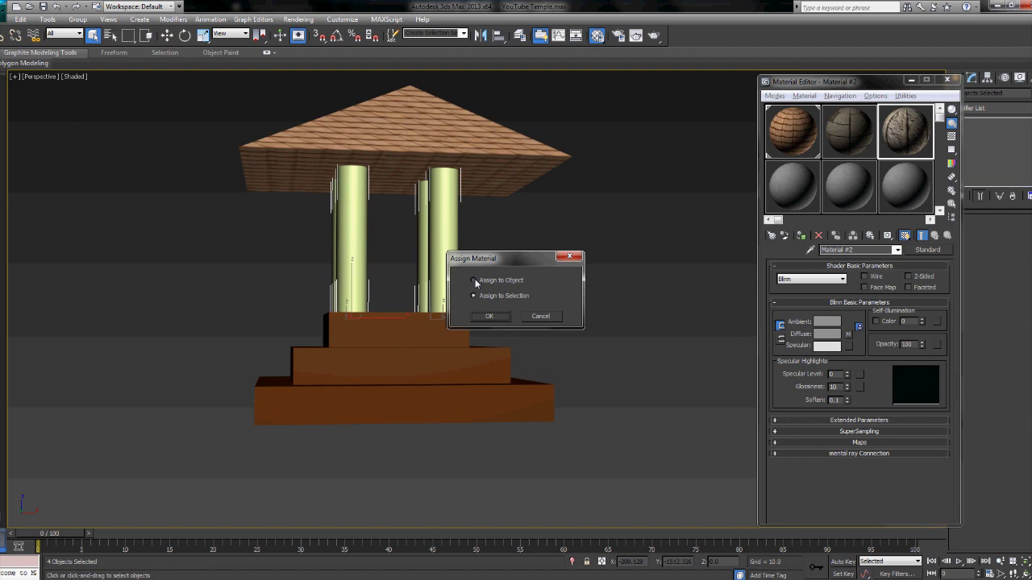
{"action": "left_click", "coordinate": [500, 320]}
{"action": "left_click", "coordinate": [580, 288]}
Assign the Floor material to the three steps of the base.
{"action": "middle_click_drag", "start_coordinate": [403, 314], "coordinate": [453, 345], "text": "alt"}
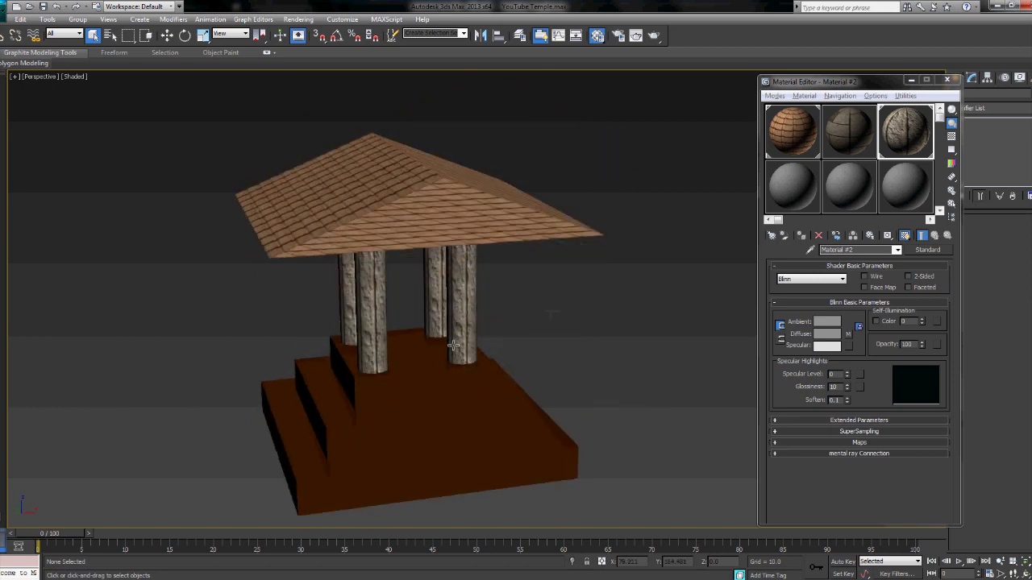
{"action": "left_click_drag", "start_coordinate": [329, 395], "coordinate": [329, 395]}
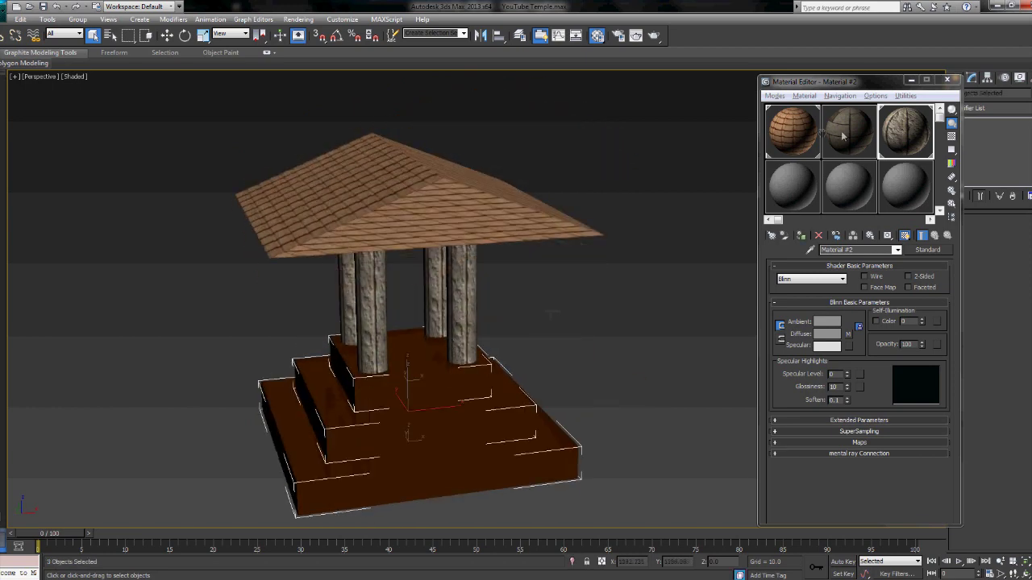
{"action": "left_click_drag", "start_coordinate": [846, 133], "coordinate": [461, 418]}
{"action": "left_click", "coordinate": [489, 316]}
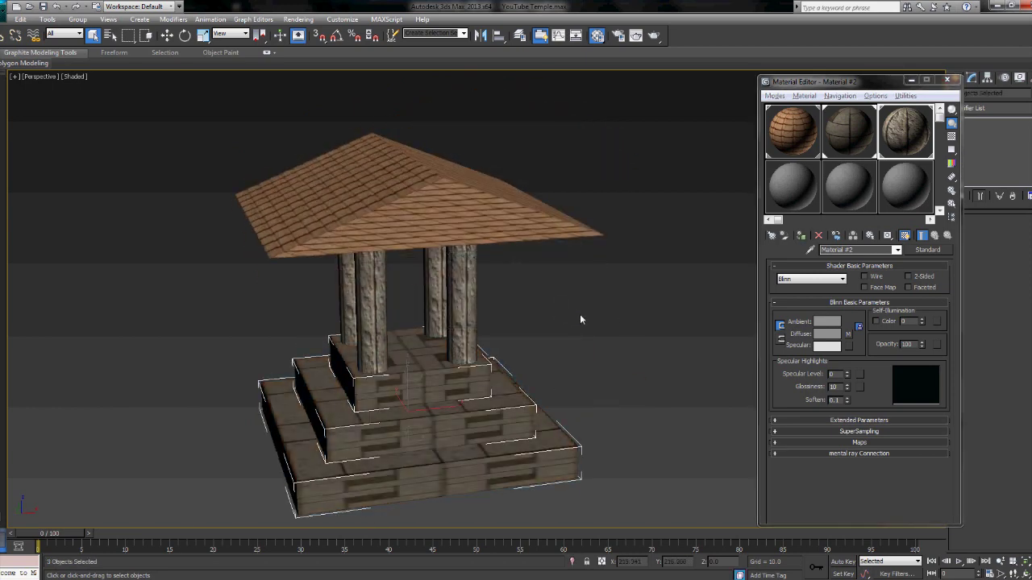
{"action": "left_click", "coordinate": [580, 314]}
{"action": "key", "text": "m"}
{"action": "middle_click_drag", "start_coordinate": [686, 327], "coordinate": [657, 313], "text": "alt"}
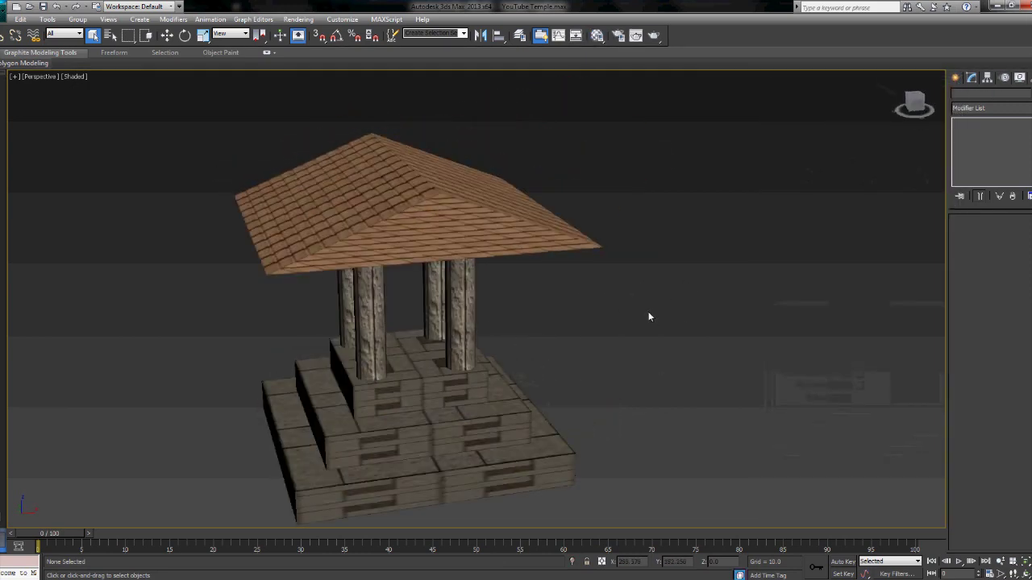
{"action": "middle_click_drag", "start_coordinate": [486, 353], "coordinate": [813, 286]}
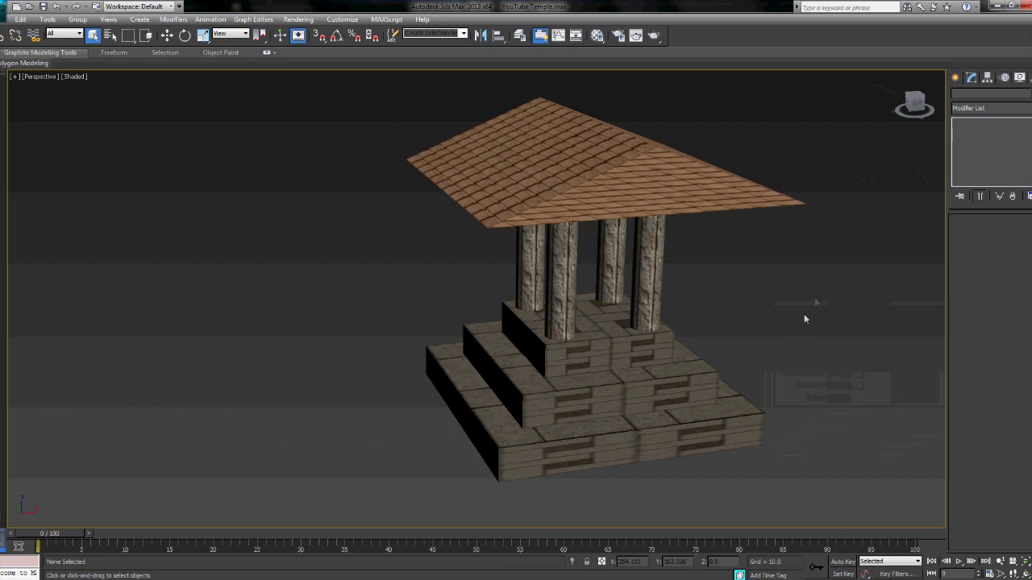
Select every roof polygon in Polygon mode and find Unwrap UVW in the Modifier List.
{"action": "left_click", "coordinate": [648, 162]}
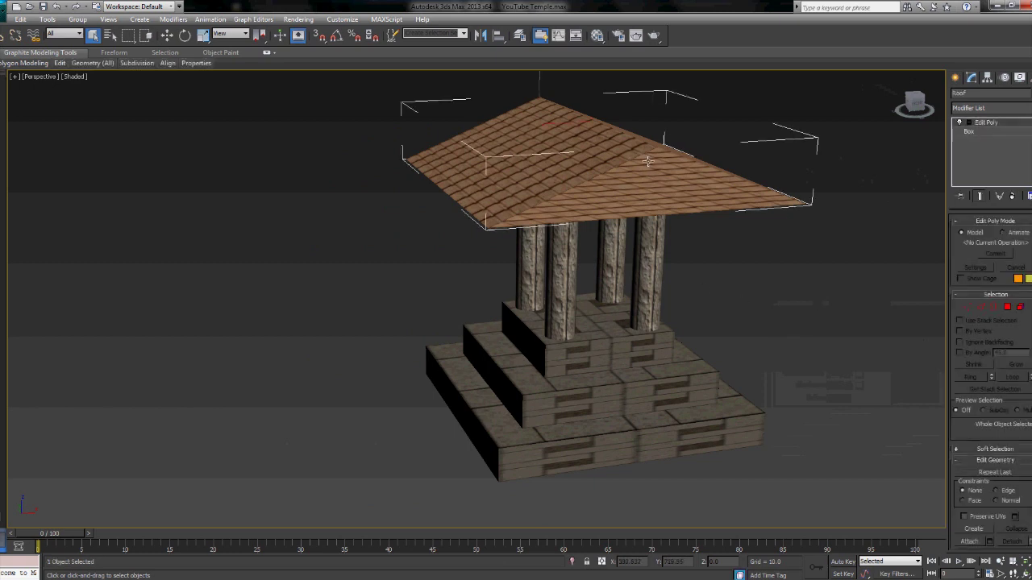
{"action": "left_click", "coordinate": [1010, 307]}
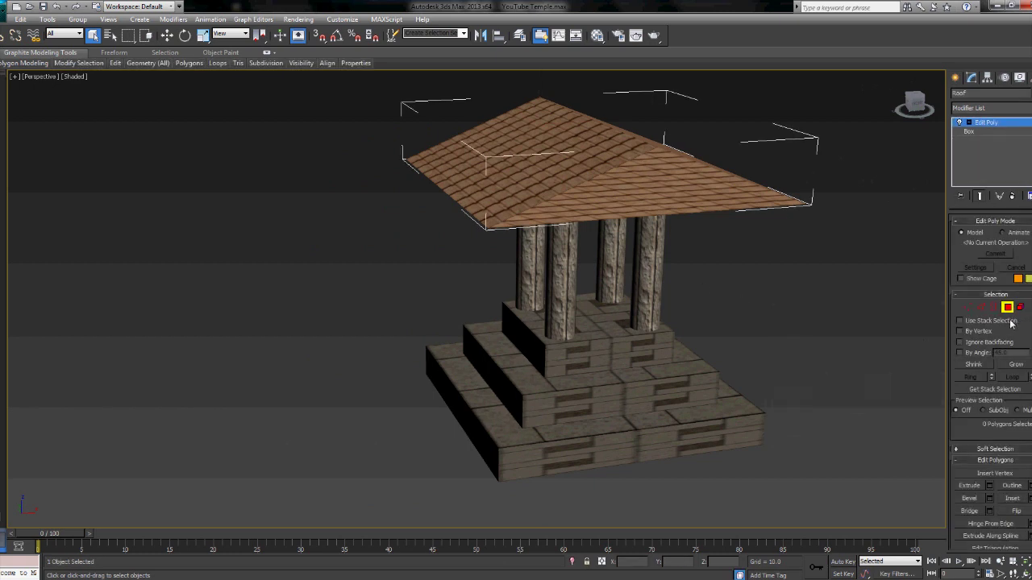
{"action": "left_click", "coordinate": [658, 178]}
{"action": "middle_click_drag", "start_coordinate": [783, 268], "coordinate": [613, 337], "text": "alt"}
{"action": "key", "text": "ctrl+a"}
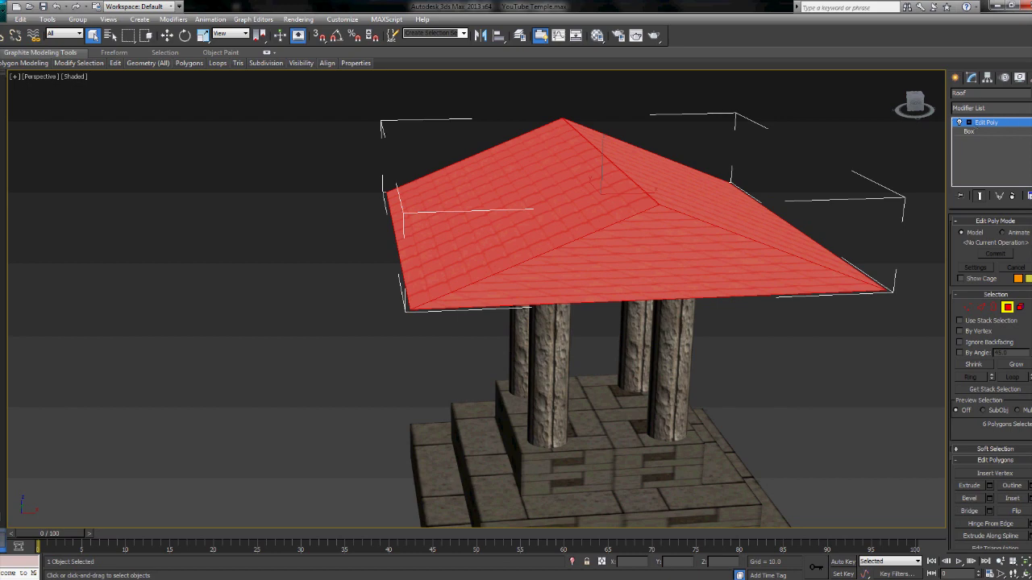
{"action": "left_click", "coordinate": [1025, 109]}
{"action": "key", "text": "u"}
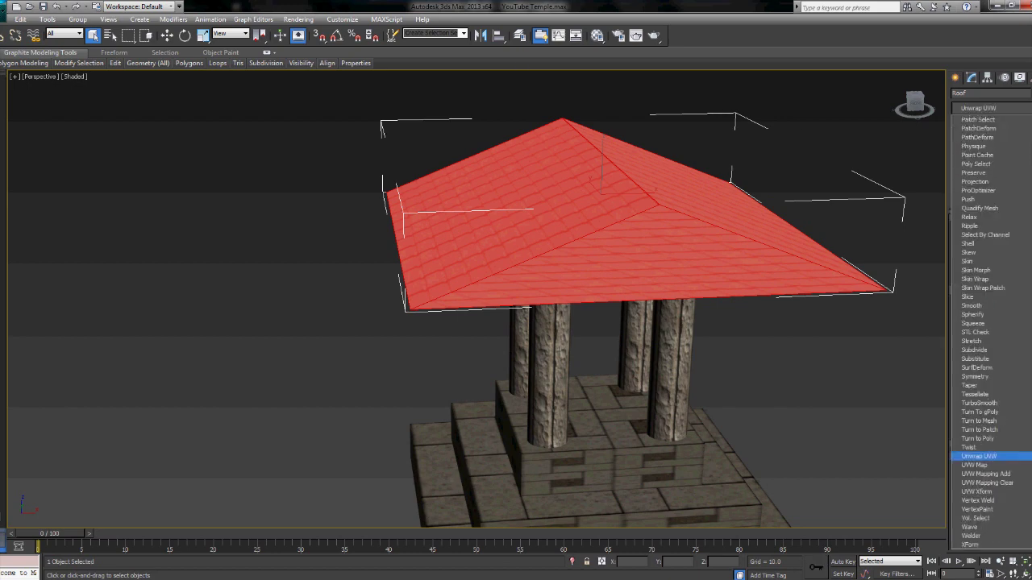
Add an Unwrap UVW modifier to the roof and open its Edit UVWs editor.
{"action": "left_click", "coordinate": [978, 456]}
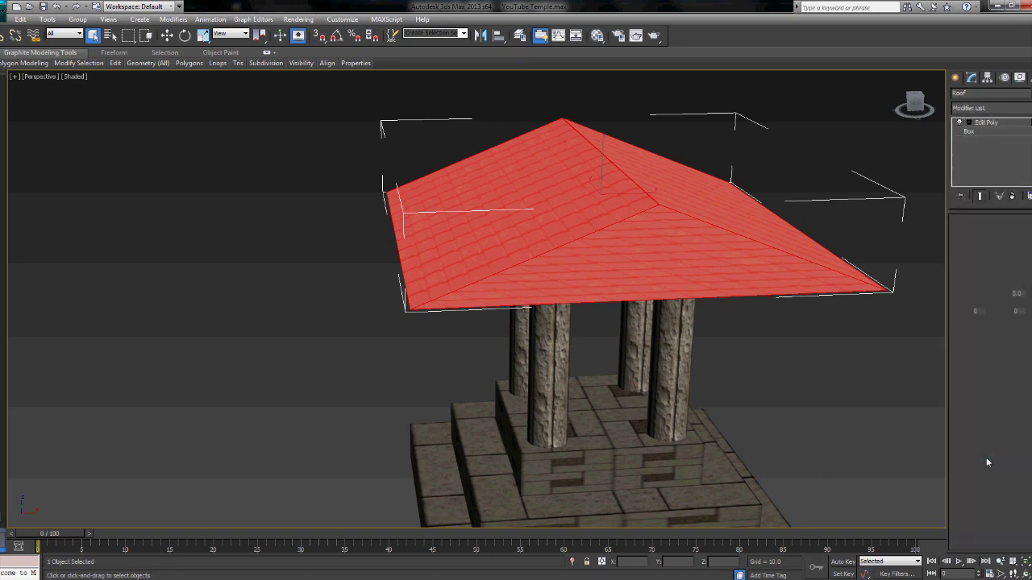
{"action": "middle_click_drag", "start_coordinate": [759, 292], "coordinate": [690, 292]}
{"action": "left_click", "coordinate": [992, 107]}
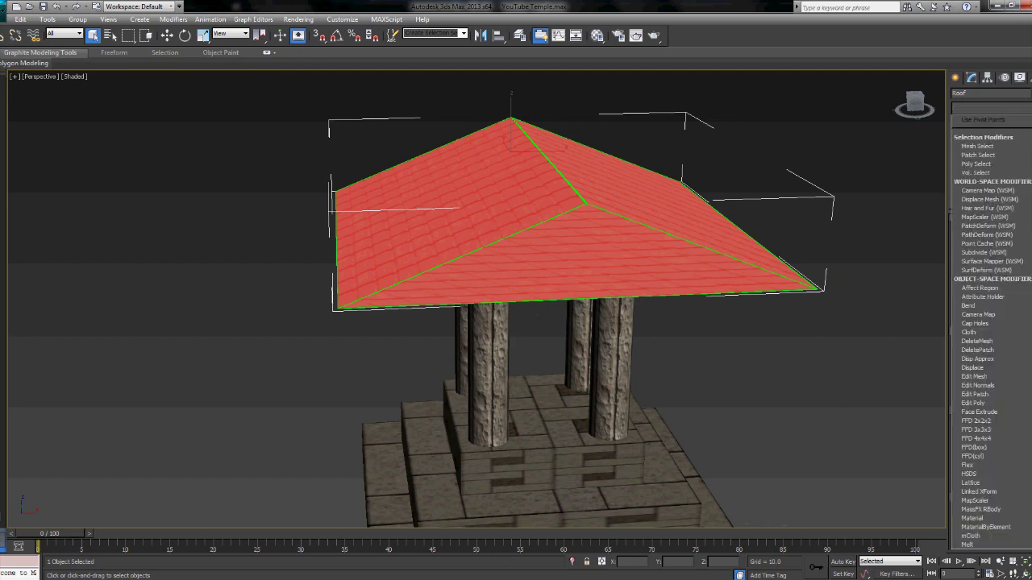
{"action": "scroll", "coordinate": [988, 323], "scroll_direction": "down", "scroll_amount": 10}
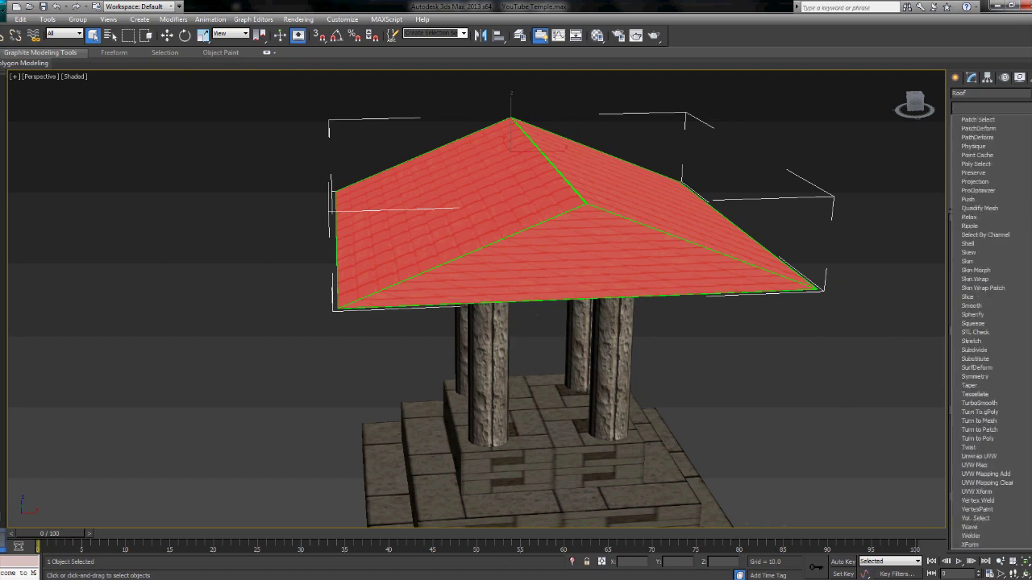
{"action": "scroll", "coordinate": [1000, 261], "scroll_direction": "up", "scroll_amount": 2}
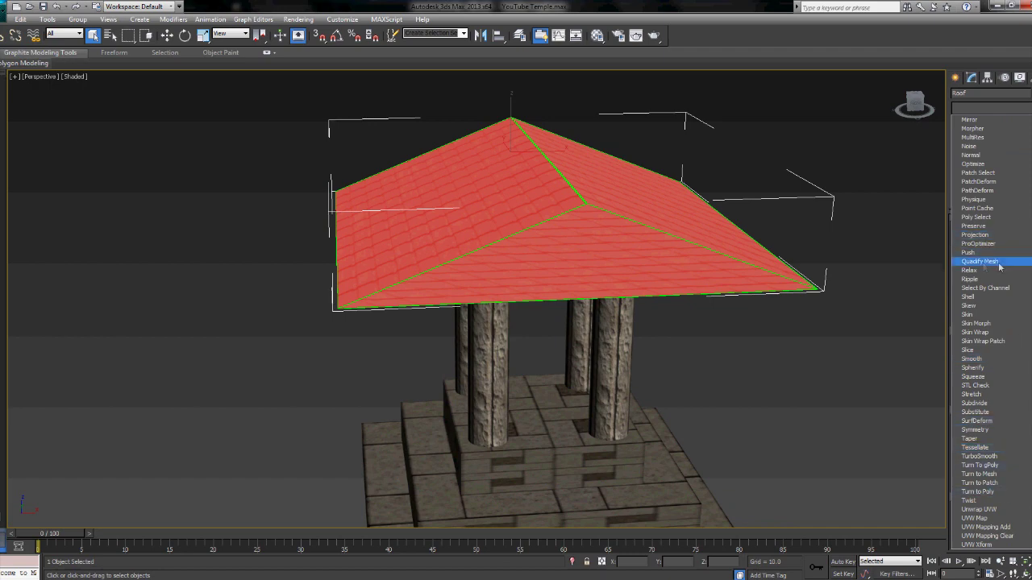
{"action": "left_click", "coordinate": [978, 510]}
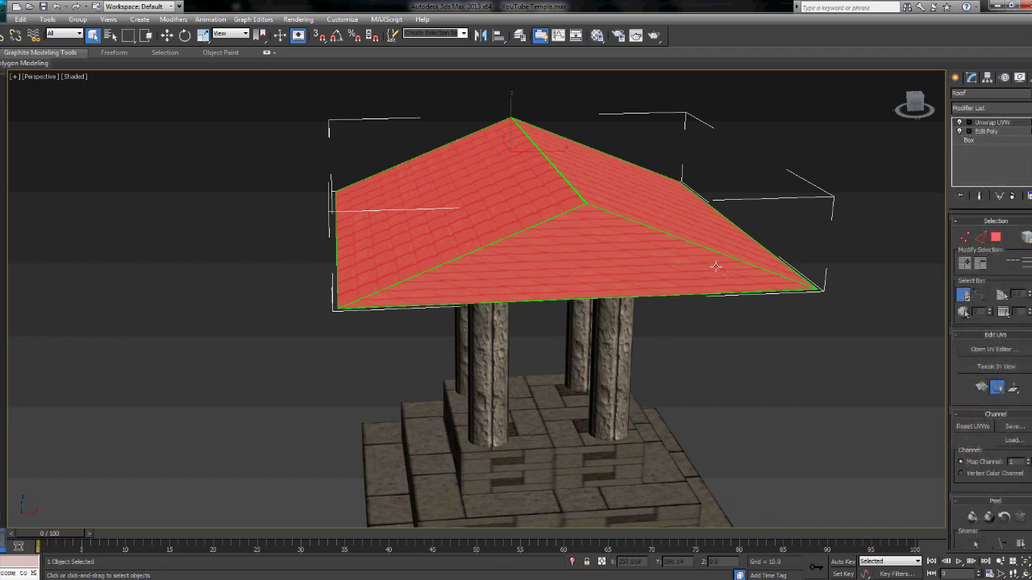
{"action": "middle_click_drag", "start_coordinate": [715, 266], "coordinate": [678, 244]}
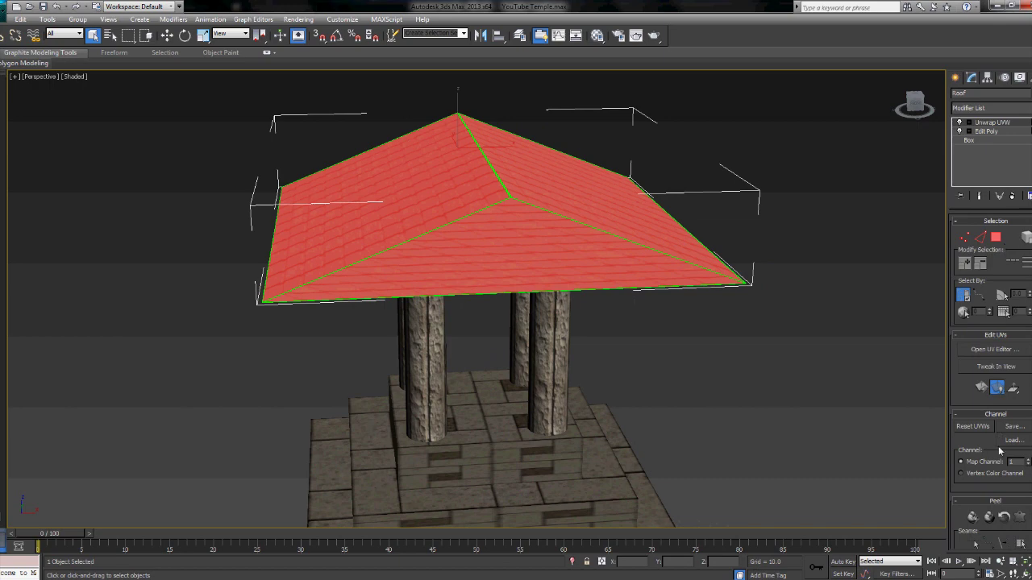
{"action": "left_click", "coordinate": [1003, 349]}
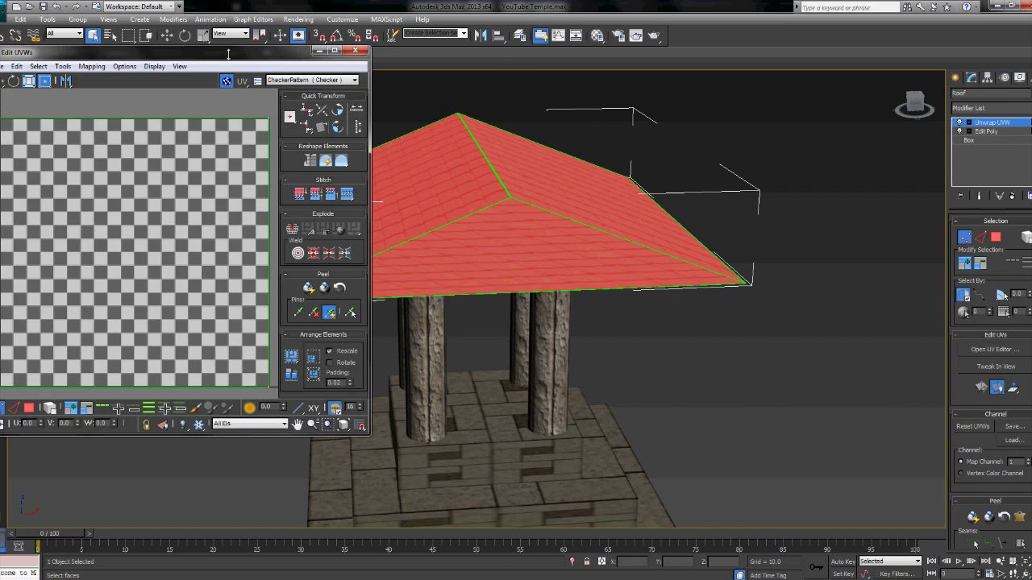
Select the four corners of the roof's UV square in vertex mode and begin Freeform rescaling.
{"action": "left_click_drag", "start_coordinate": [204, 30], "coordinate": [420, 114]}
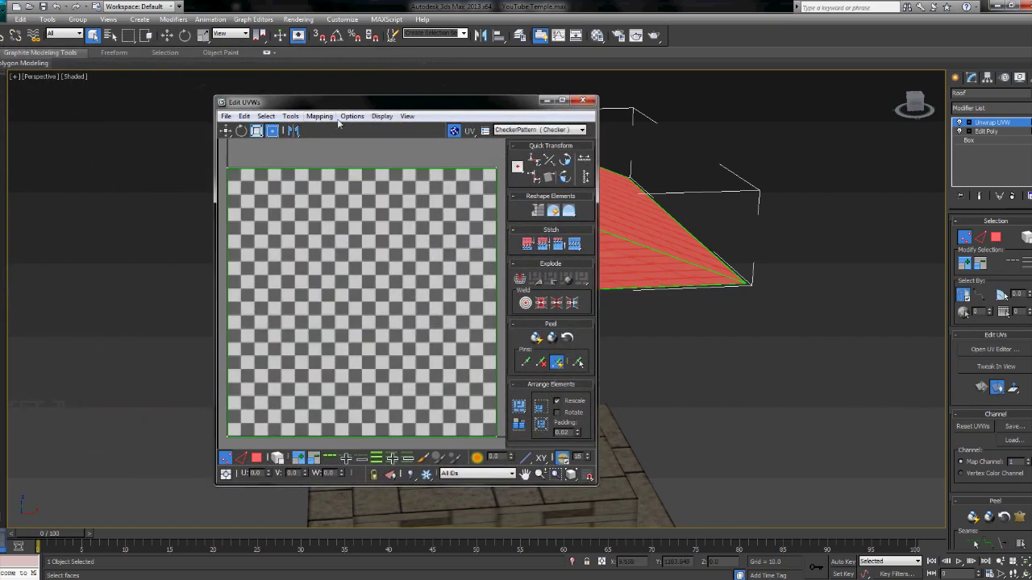
{"action": "left_click_drag", "start_coordinate": [487, 105], "coordinate": [503, 55]}
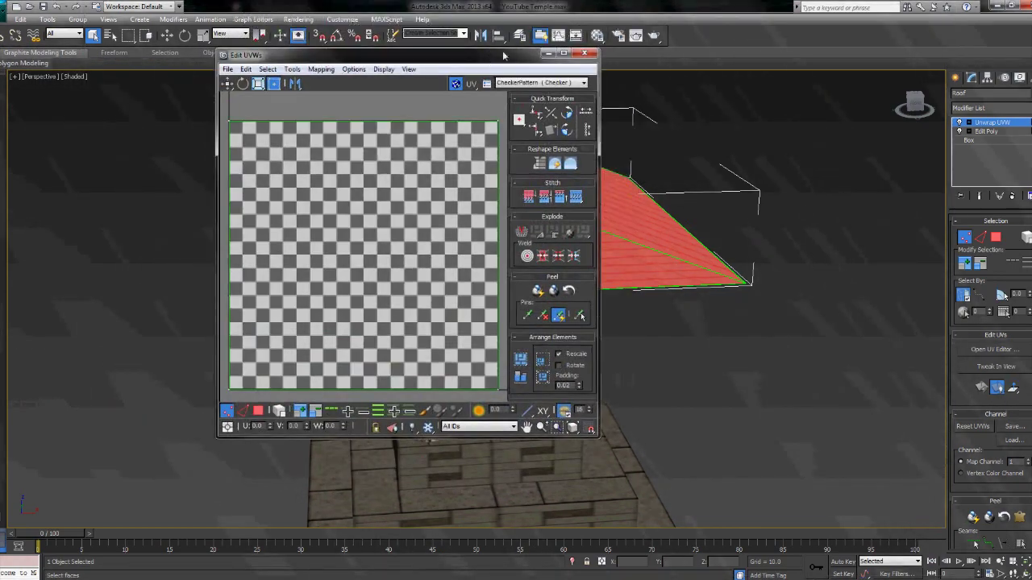
{"action": "left_click", "coordinate": [227, 85]}
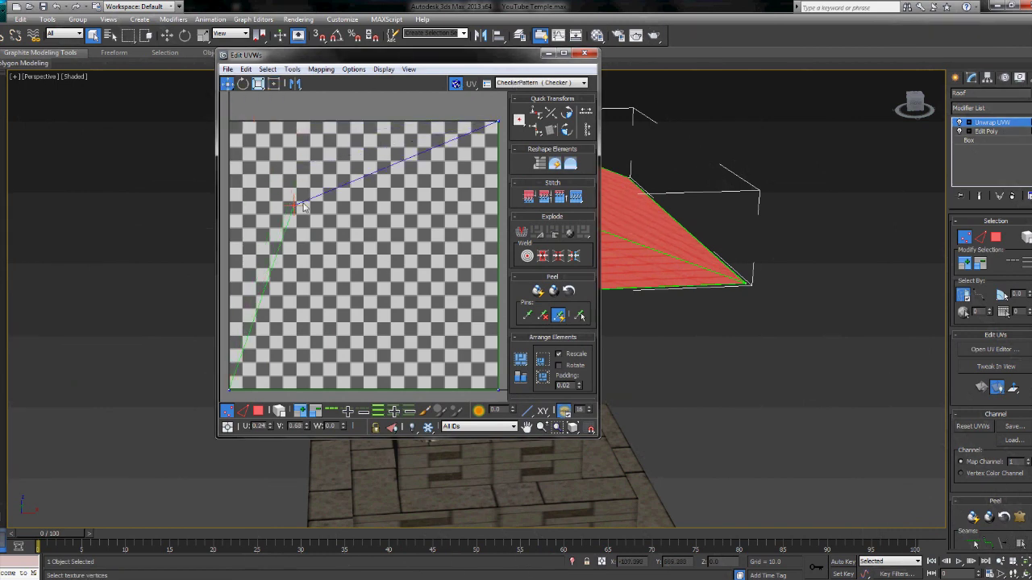
{"action": "left_click", "coordinate": [243, 84]}
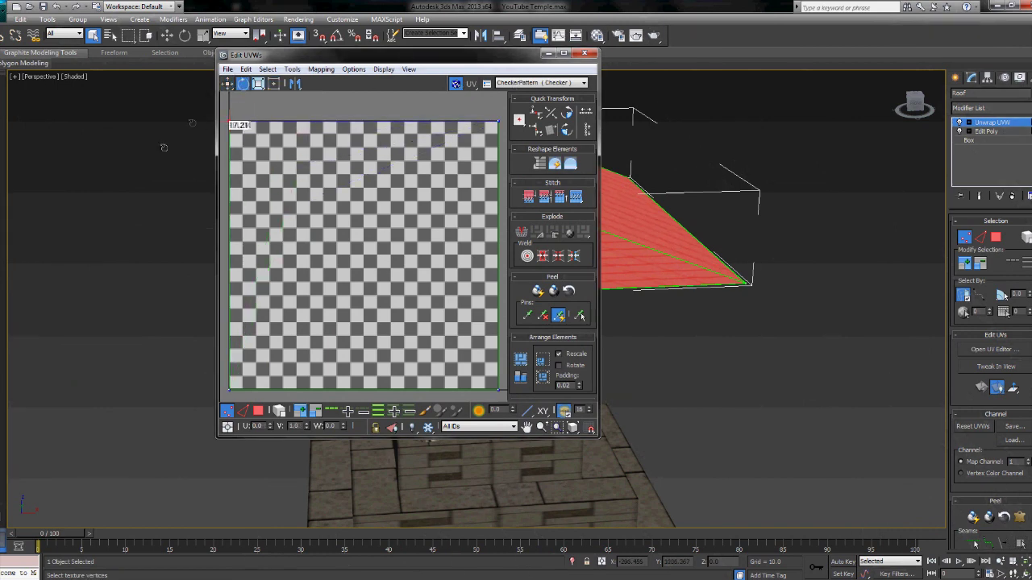
{"action": "scroll", "coordinate": [321, 148], "scroll_direction": "down", "scroll_amount": 2}
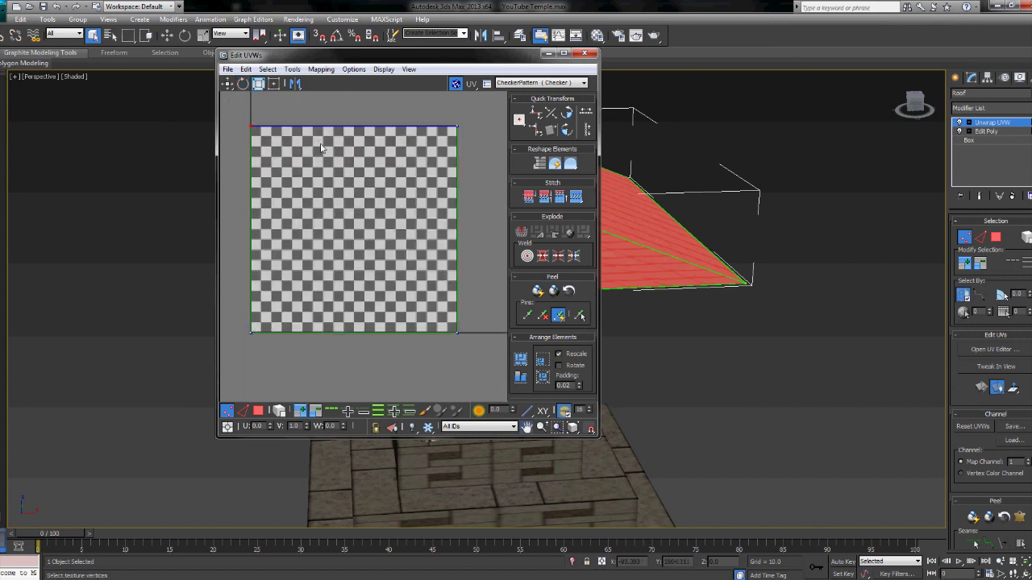
{"action": "left_click_drag", "start_coordinate": [262, 135], "coordinate": [461, 330]}
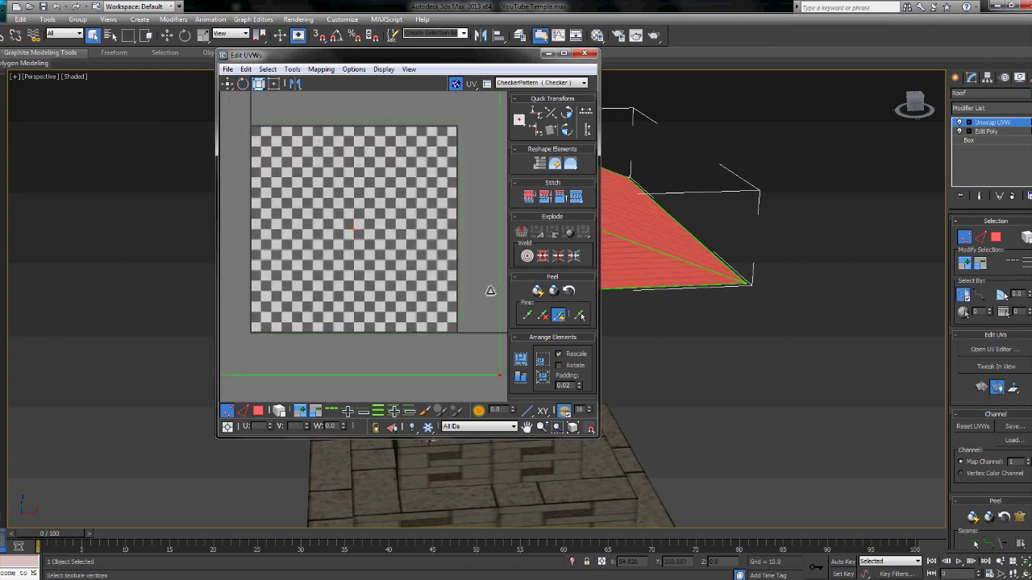
{"action": "left_click", "coordinate": [274, 83]}
{"action": "mouse_move", "coordinate": [251, 127]}
{"action": "left_mouse_down"}
{"action": "mouse_move", "coordinate": [253, 182]}
{"action": "mouse_move", "coordinate": [221, 198]}
{"action": "mouse_move", "coordinate": [250, 127]}
{"action": "left_mouse_up"}
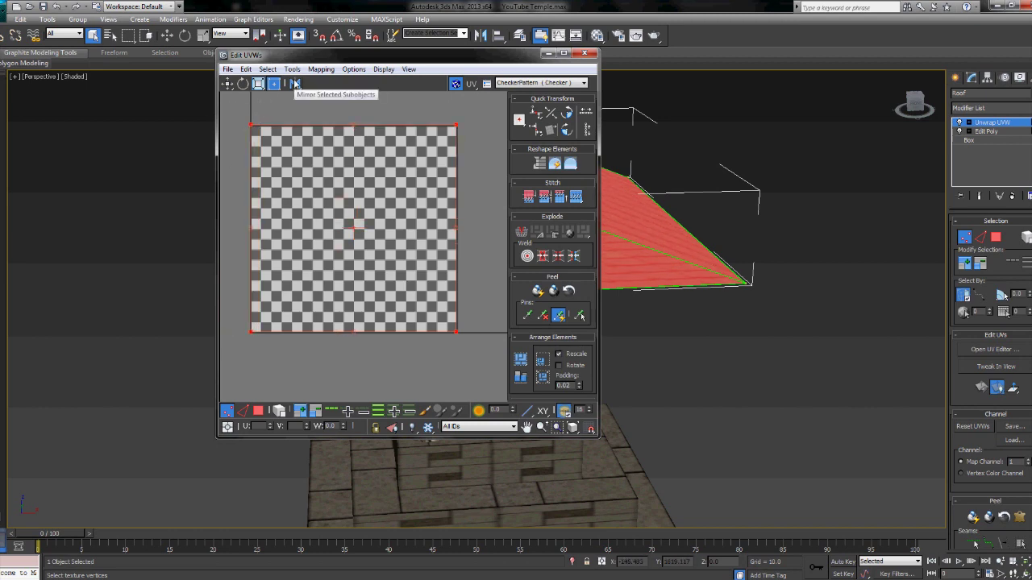
Show Roof.jpg behind the UVs and scale the roof UVs larger than the texture.
{"action": "left_click", "coordinate": [566, 84]}
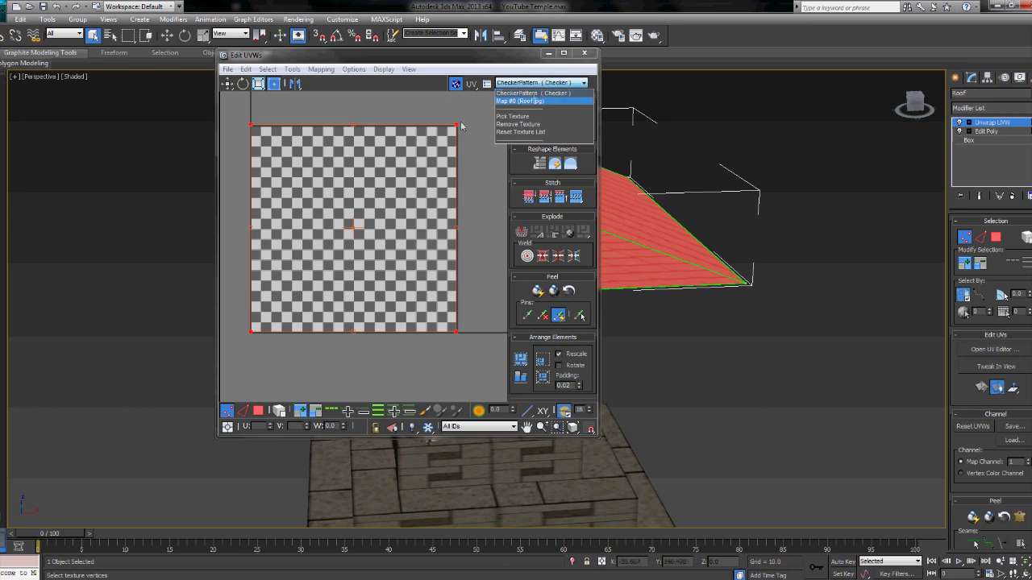
{"action": "left_click", "coordinate": [525, 101]}
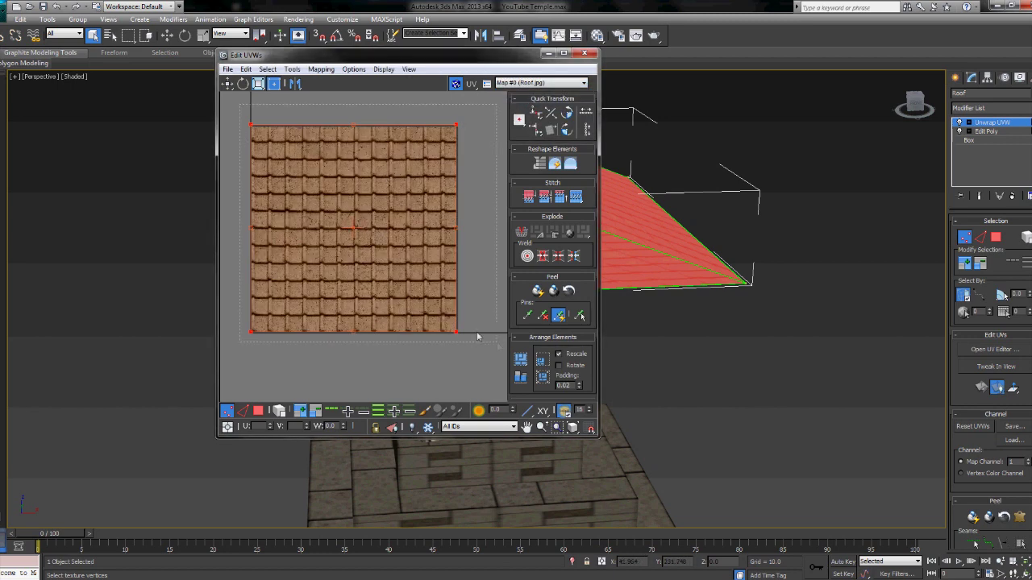
{"action": "scroll", "coordinate": [435, 245], "scroll_direction": "down", "scroll_amount": 3}
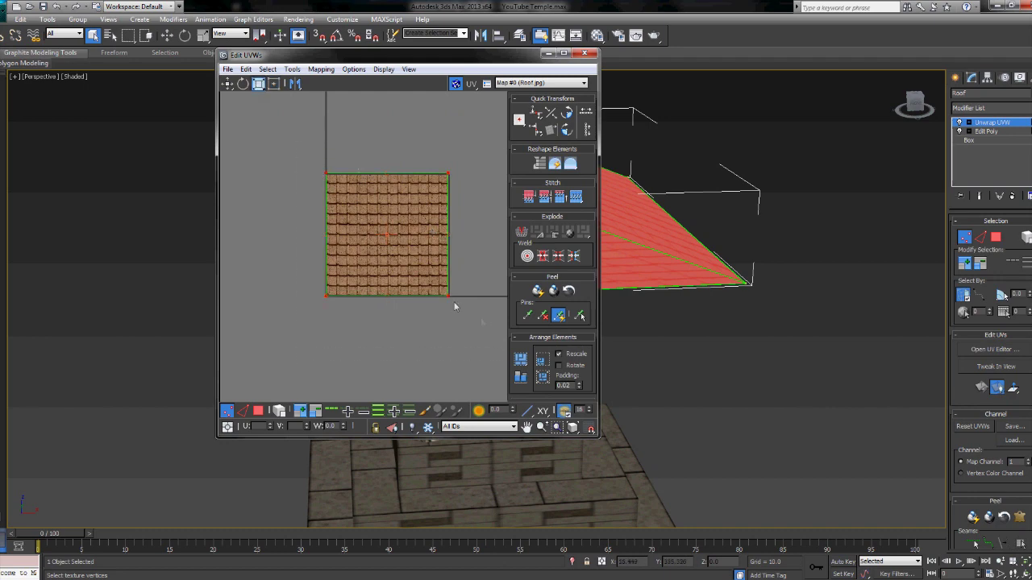
{"action": "left_click_drag", "start_coordinate": [454, 306], "coordinate": [488, 242]}
{"action": "middle_click_drag", "start_coordinate": [726, 298], "coordinate": [693, 357]}
{"action": "left_click", "coordinate": [268, 69]}
{"action": "left_click", "coordinate": [299, 126]}
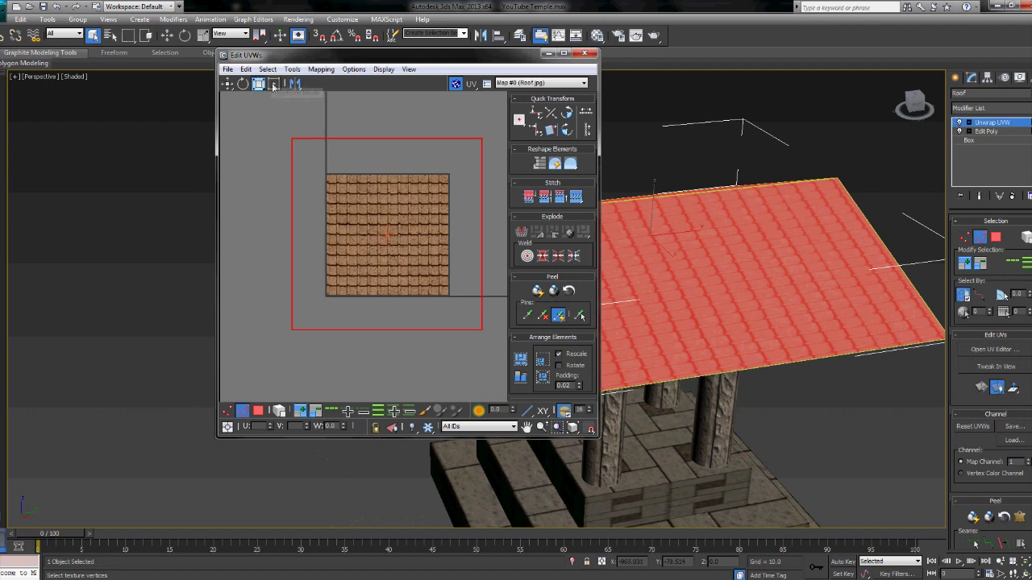
{"action": "left_click", "coordinate": [275, 83]}
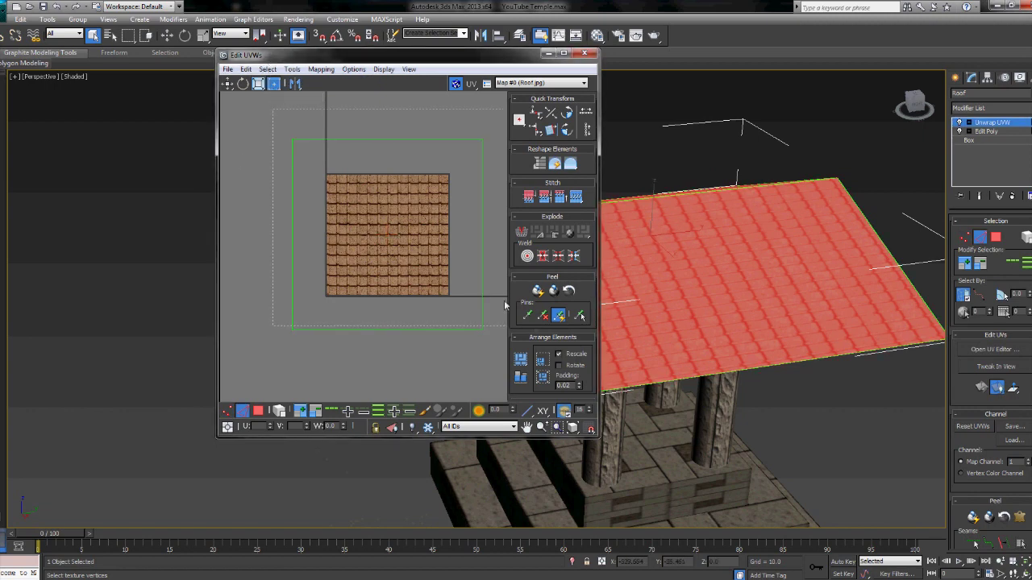
{"action": "left_click_drag", "start_coordinate": [291, 137], "coordinate": [254, 200]}
Nudge the roof UVs slightly left and up, check the tiling, and close the editor.
{"action": "left_click", "coordinate": [228, 84]}
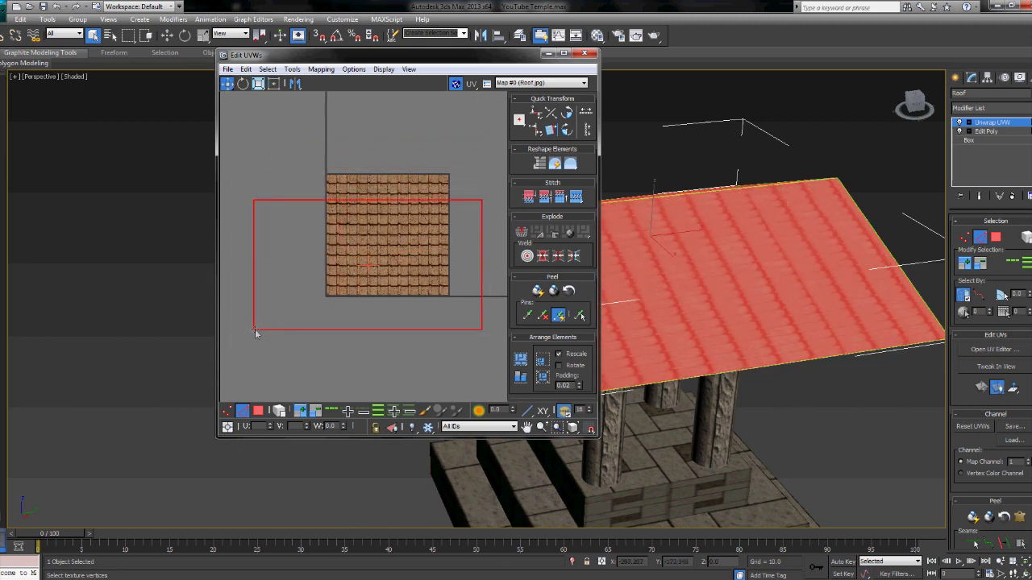
{"action": "left_click_drag", "start_coordinate": [253, 330], "coordinate": [244, 327]}
{"action": "middle_click_drag", "start_coordinate": [702, 355], "coordinate": [867, 352], "text": "alt"}
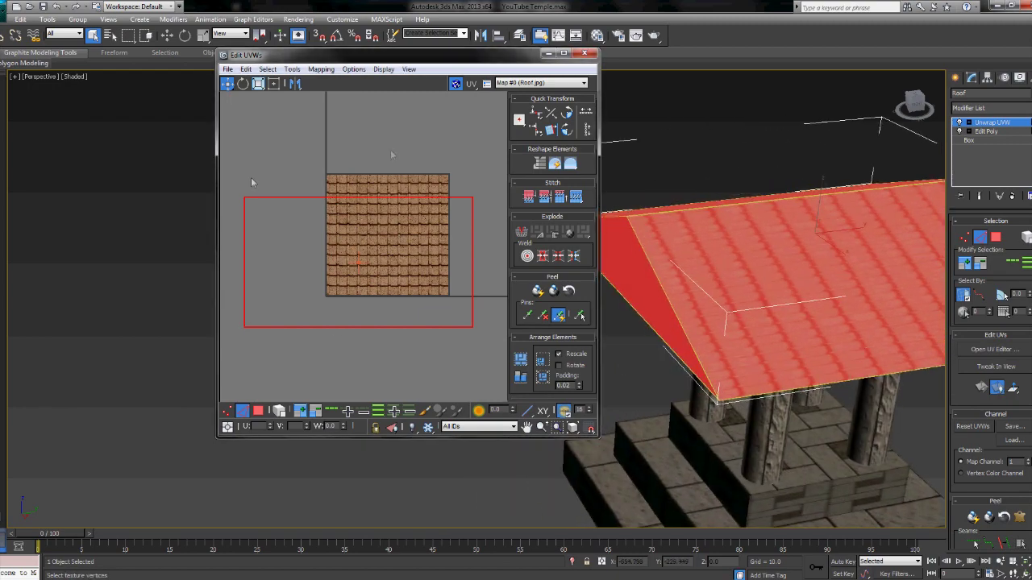
{"action": "left_click_drag", "start_coordinate": [217, 185], "coordinate": [122, 164]}
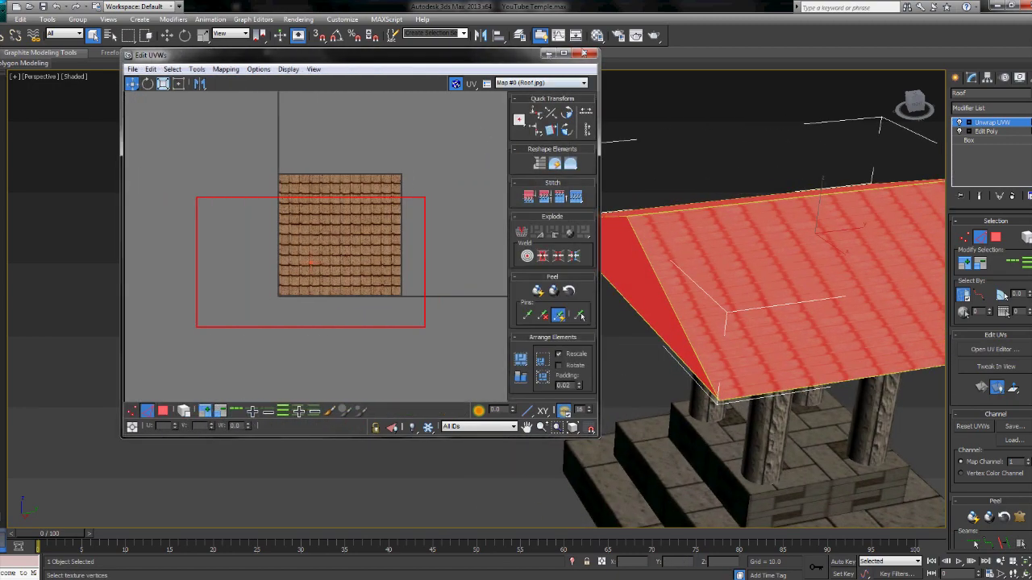
{"action": "left_click", "coordinate": [594, 54]}
{"action": "middle_click_drag", "start_coordinate": [613, 167], "coordinate": [474, 239], "text": "alt"}
{"action": "left_click", "coordinate": [979, 107]}
Add an Edit Poly modifier to the roof and select its triangular gable faces in Polygon mode.
{"action": "scroll", "coordinate": [987, 242], "scroll_direction": "down", "scroll_amount": 5}
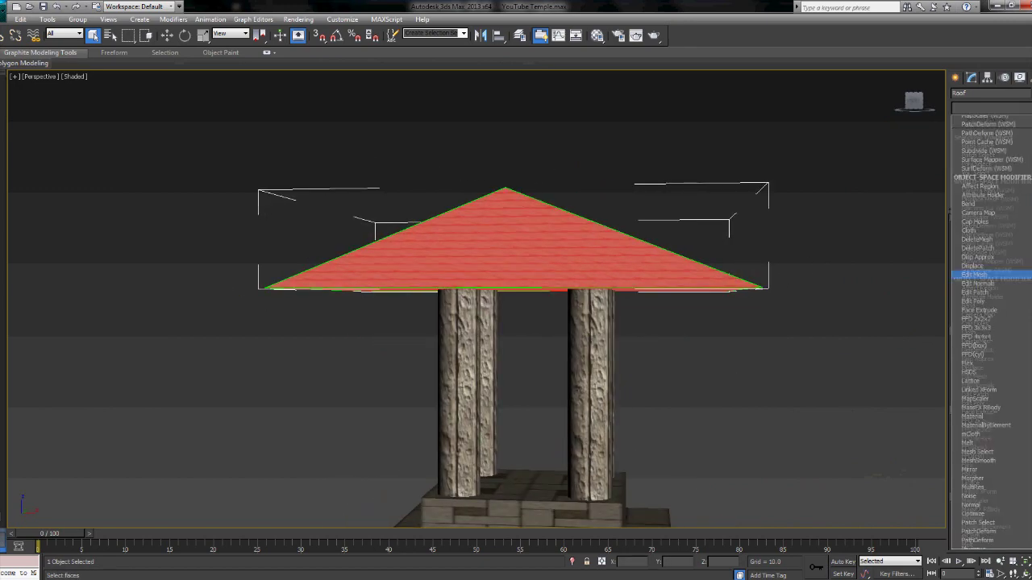
{"action": "left_click", "coordinate": [983, 145]}
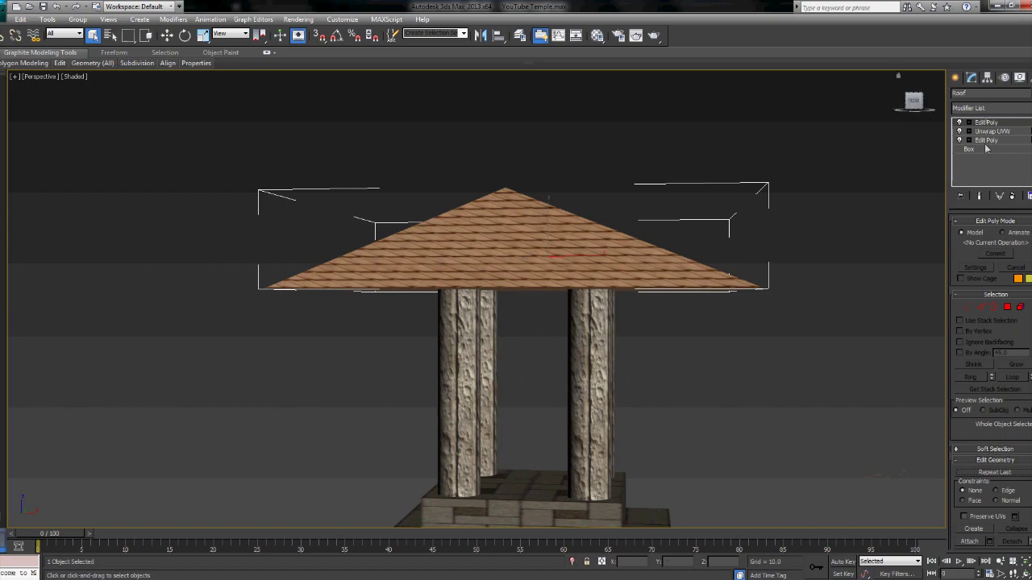
{"action": "key", "text": "4"}
{"action": "left_click", "coordinate": [548, 258]}
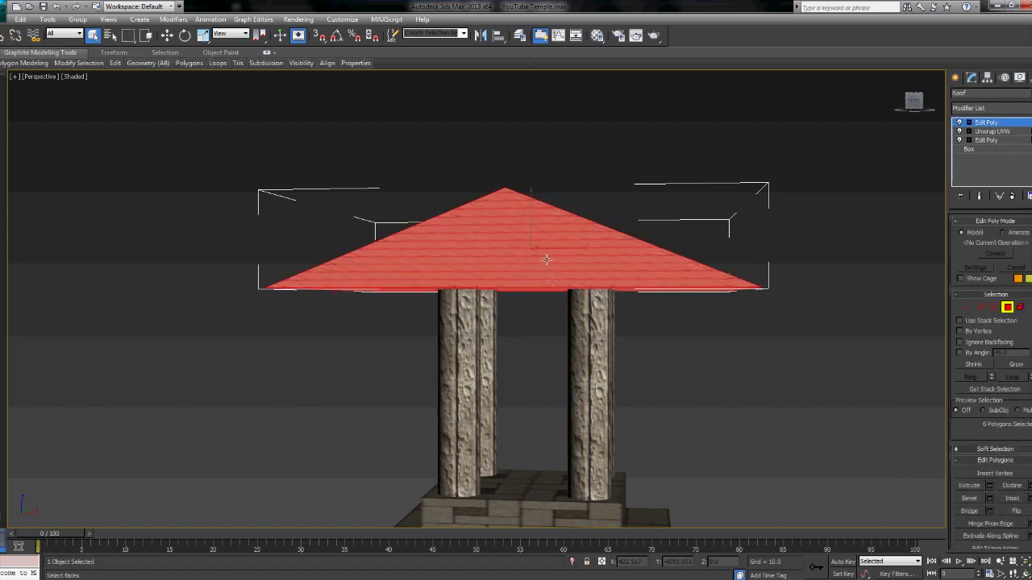
{"action": "middle_click_drag", "start_coordinate": [721, 315], "coordinate": [516, 318], "text": "alt"}
{"action": "scroll", "coordinate": [480, 317], "scroll_direction": "down", "scroll_amount": 5}
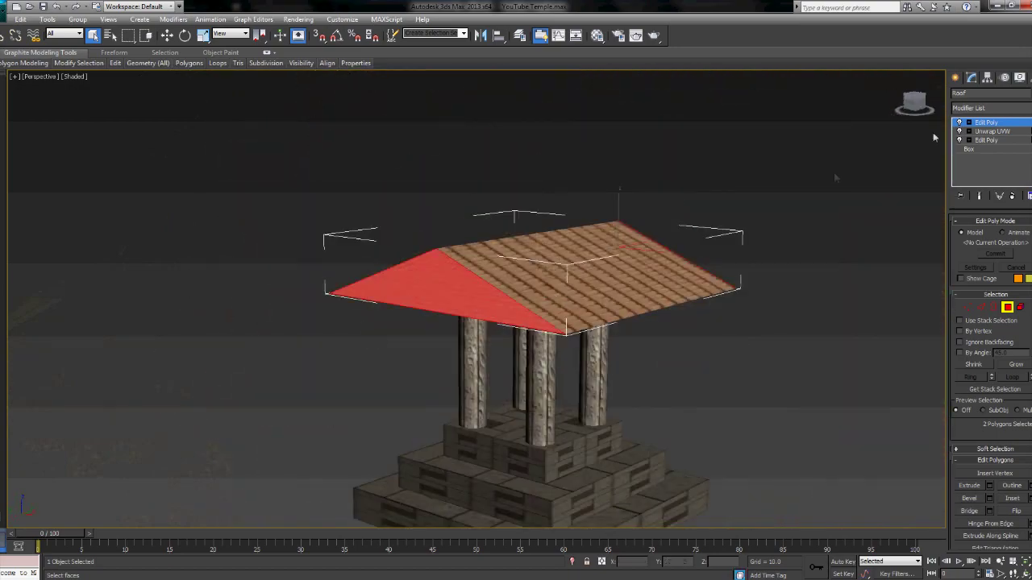
Add a second Unwrap UVW modifier on top of the roof's stack.
{"action": "left_click", "coordinate": [1028, 108]}
{"action": "scroll", "coordinate": [984, 451], "scroll_direction": "down", "scroll_amount": 10}
{"action": "left_click", "coordinate": [984, 432]}
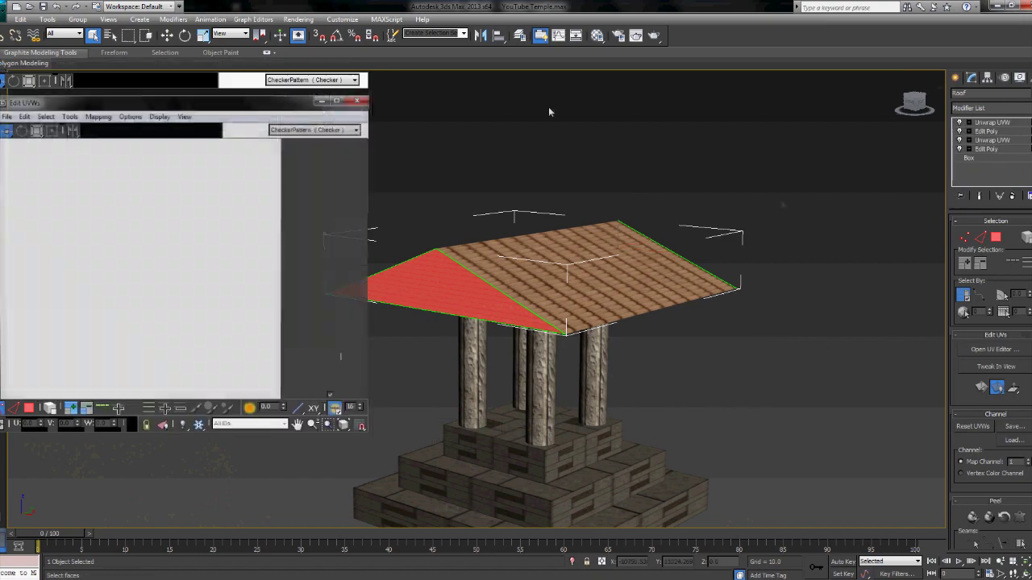
Open the end faces' UV editor with Roof.jpg shown and select all four UV corners.
{"action": "left_click", "coordinate": [312, 80]}
{"action": "left_click", "coordinate": [315, 97]}
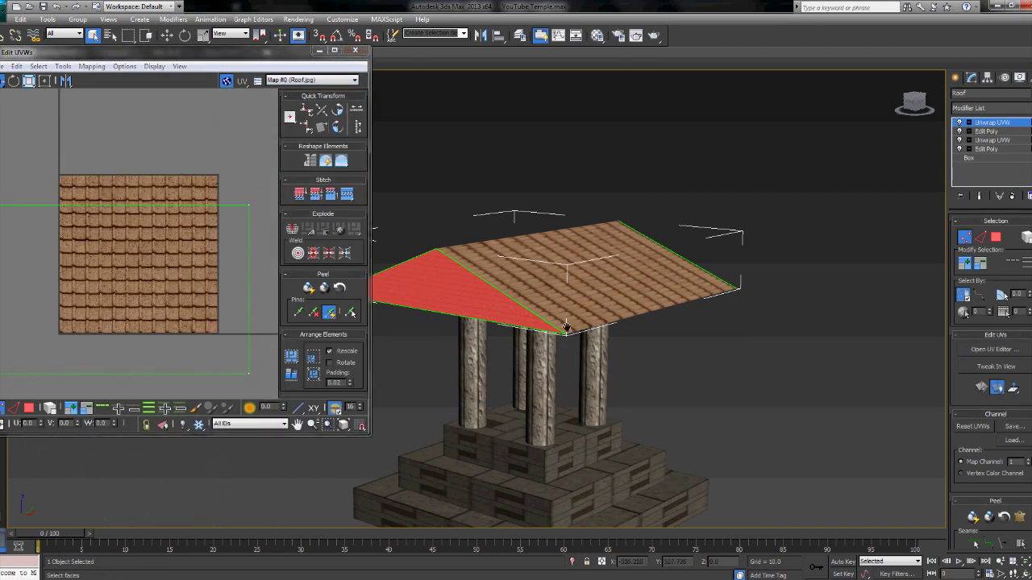
{"action": "scroll", "coordinate": [639, 328], "scroll_direction": "up", "scroll_amount": 10}
{"action": "scroll", "coordinate": [627, 340], "scroll_direction": "down", "scroll_amount": 5}
{"action": "scroll", "coordinate": [240, 182], "scroll_direction": "down", "scroll_amount": 3}
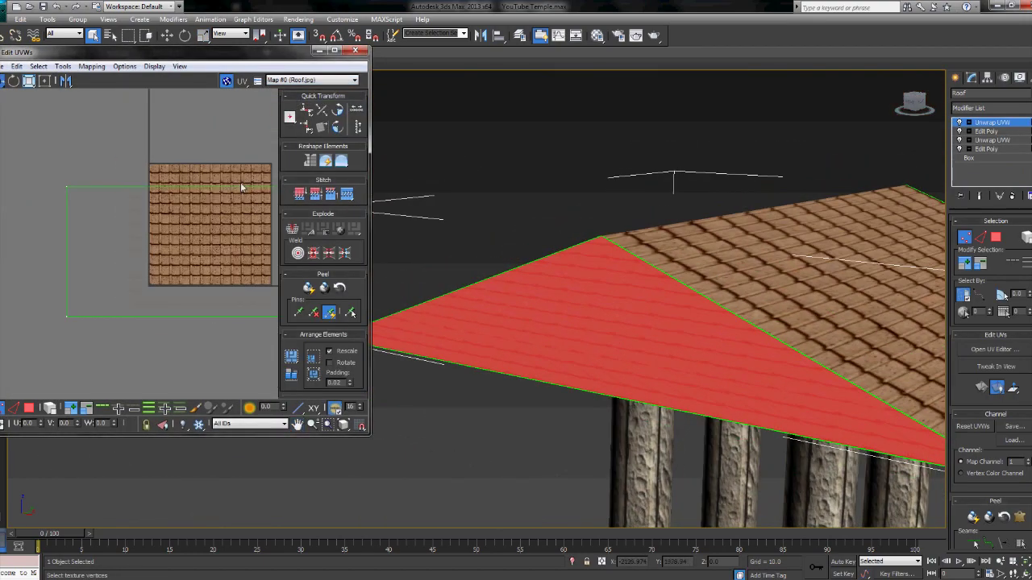
{"action": "left_click_drag", "start_coordinate": [247, 313], "coordinate": [81, 169]}
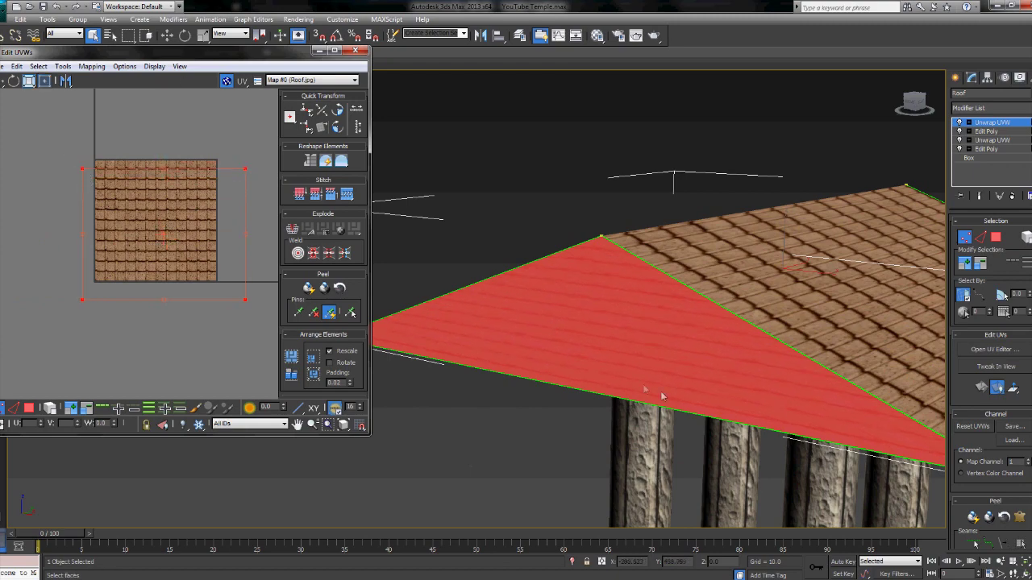
Try rotating the end-face UVs, cancel the rotation, and close the UV editor.
{"action": "key", "text": "f"}
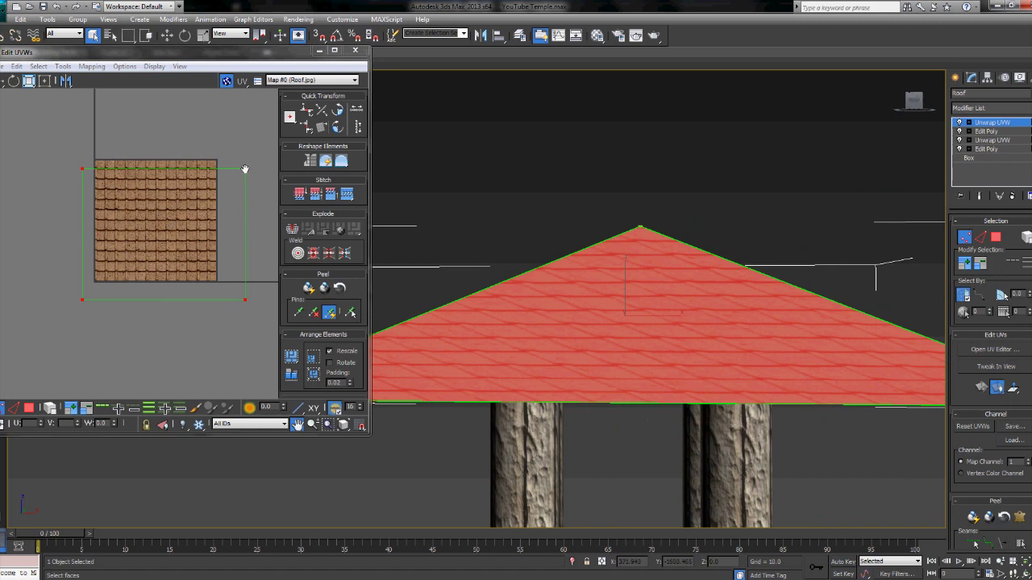
{"action": "middle_click_drag", "start_coordinate": [53, 147], "coordinate": [32, 131]}
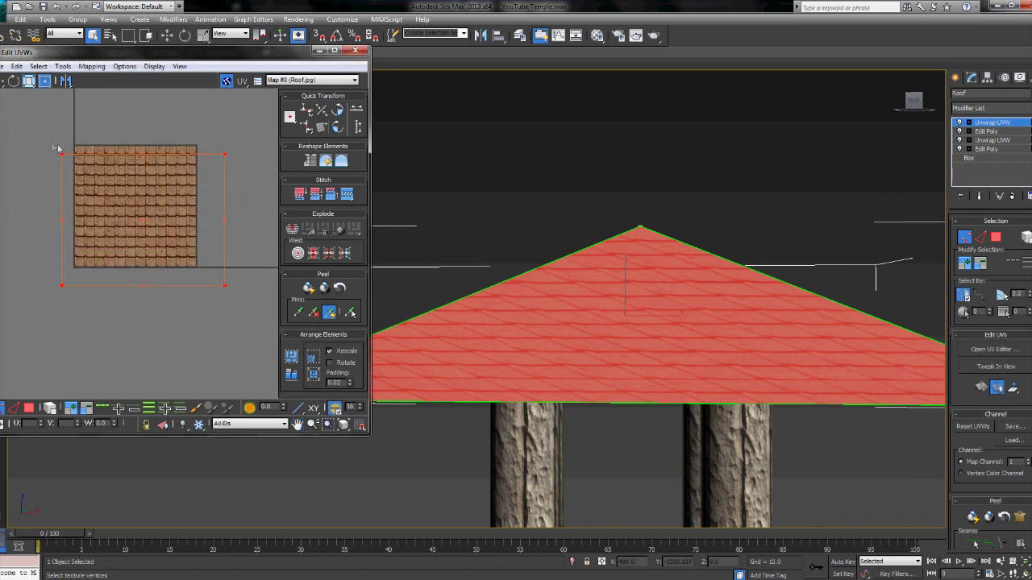
{"action": "left_click_drag", "start_coordinate": [224, 154], "coordinate": [233, 138]}
{"action": "right_click", "coordinate": [233, 138]}
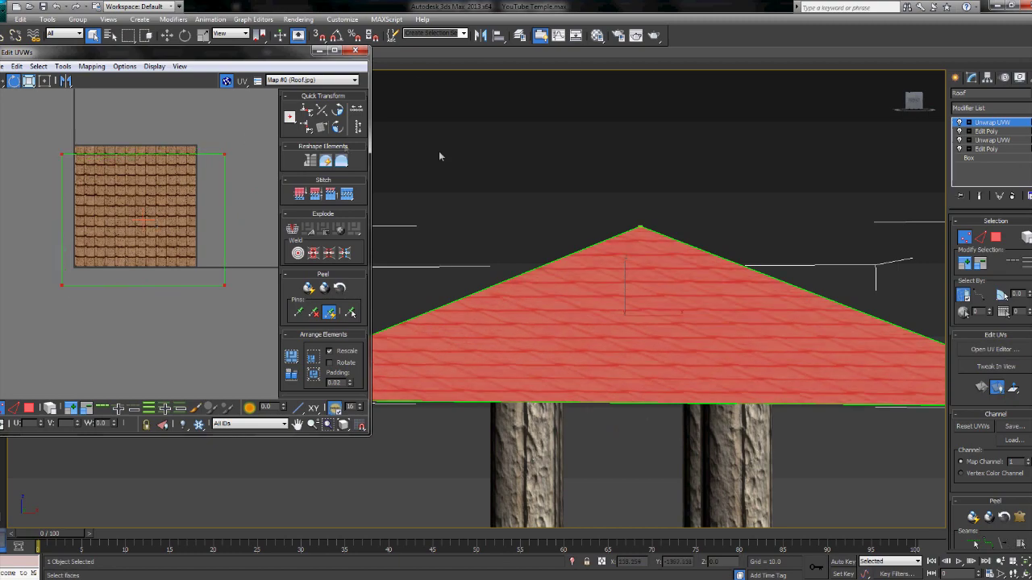
{"action": "left_click", "coordinate": [356, 50]}
{"action": "middle_click_drag", "start_coordinate": [806, 321], "coordinate": [650, 332], "text": "alt"}
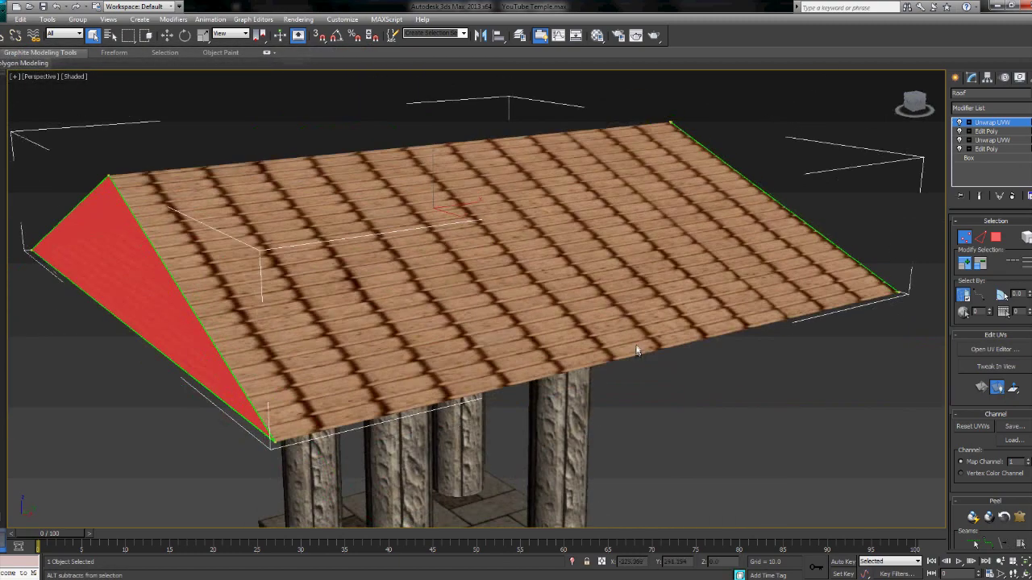
Select the upper base block Box003 and convert it to Editable Poly.
{"action": "scroll", "coordinate": [650, 332], "scroll_direction": "down", "scroll_amount": 5}
{"action": "scroll", "coordinate": [649, 332], "scroll_direction": "up", "scroll_amount": 4}
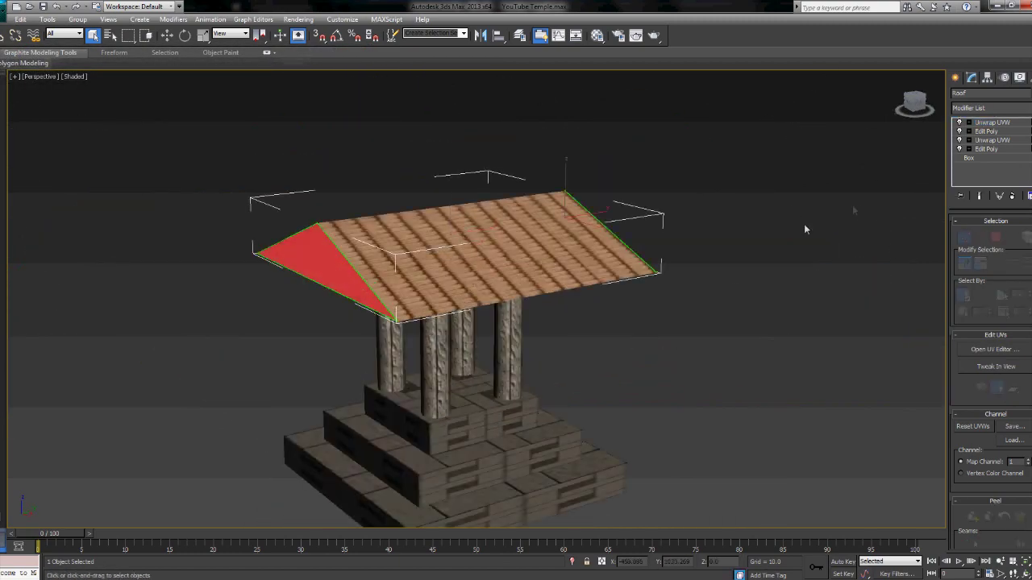
{"action": "left_click", "coordinate": [715, 341]}
{"action": "middle_click_drag", "start_coordinate": [715, 341], "coordinate": [681, 311], "text": "alt"}
{"action": "middle_click_drag", "start_coordinate": [548, 341], "coordinate": [529, 316], "text": "alt"}
{"action": "left_click", "coordinate": [454, 395]}
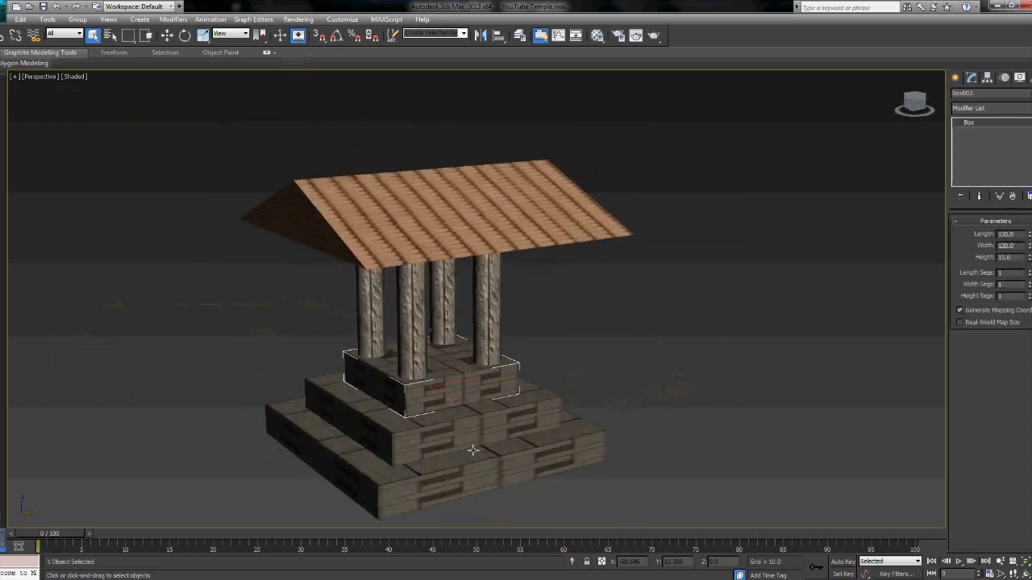
{"action": "right_click", "coordinate": [479, 371]}
{"action": "mouse_move", "coordinate": [565, 469]}
{"action": "left_click", "coordinate": [625, 482]}
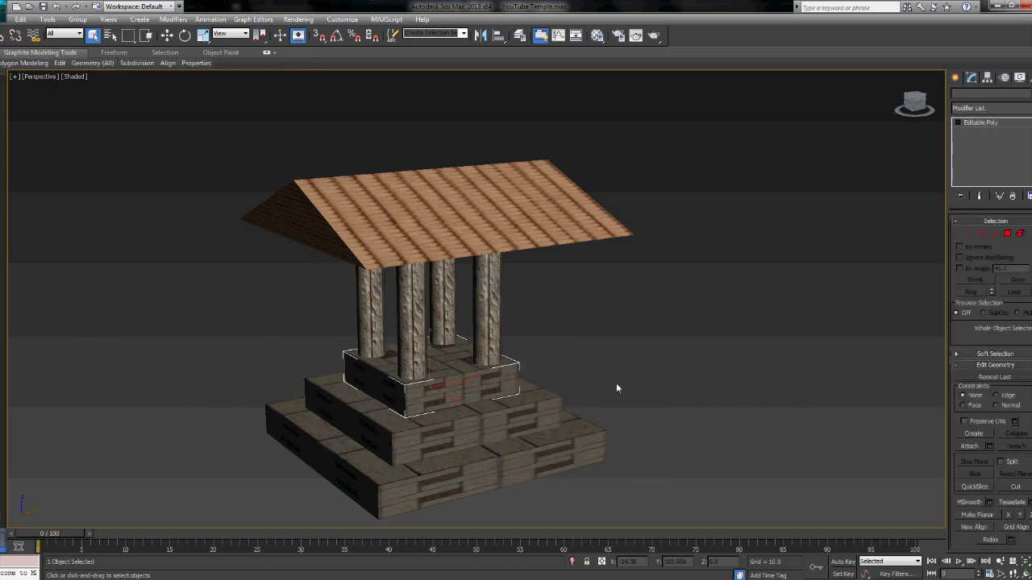
In Polygon mode, select the block's four side faces.
{"action": "key", "text": "4"}
{"action": "middle_click_drag", "start_coordinate": [565, 391], "coordinate": [435, 348], "text": "alt"}
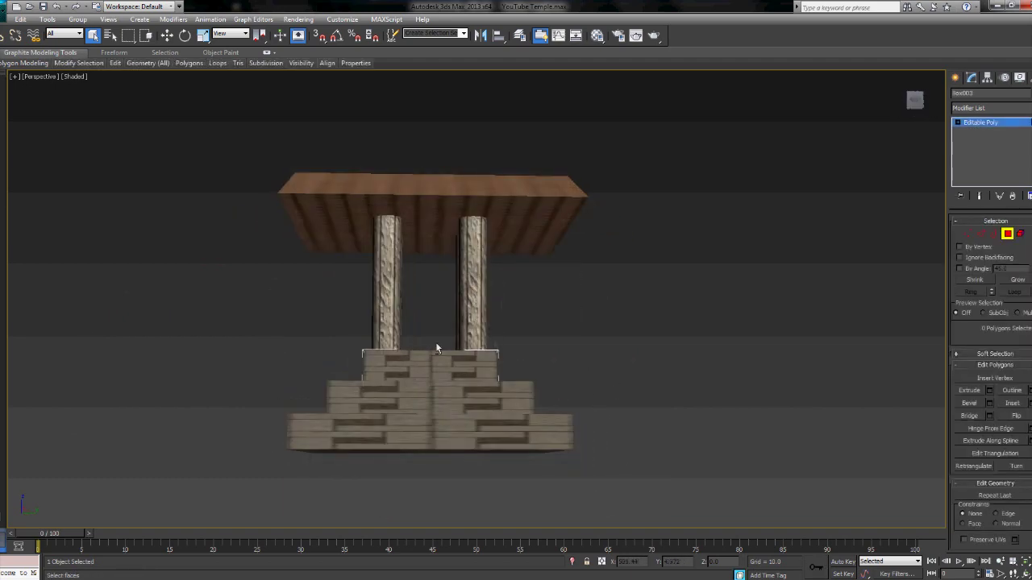
{"action": "left_click_drag", "start_coordinate": [432, 371], "coordinate": [436, 371]}
{"action": "middle_click_drag", "start_coordinate": [435, 371], "coordinate": [559, 413], "text": "alt"}
{"action": "left_click", "coordinate": [998, 108]}
Unwrap Box003's side faces, shrinking all UVs to a tiny Floor.jpg patch, then close the editor.
{"action": "left_click", "coordinate": [1005, 365]}
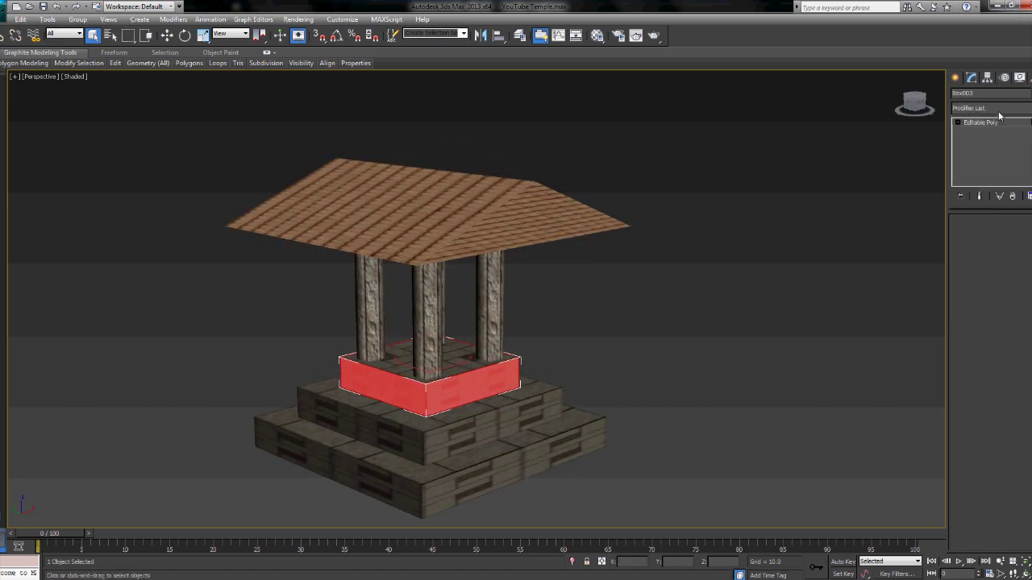
{"action": "left_click", "coordinate": [994, 349]}
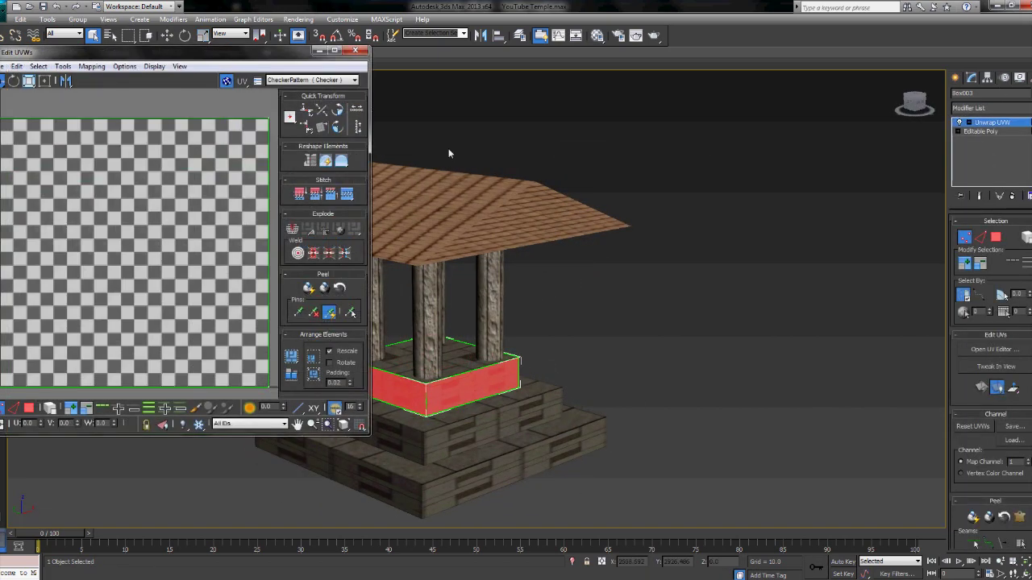
{"action": "left_click", "coordinate": [312, 80]}
{"action": "left_click", "coordinate": [306, 103]}
{"action": "middle_click_drag", "start_coordinate": [223, 296], "coordinate": [217, 314]}
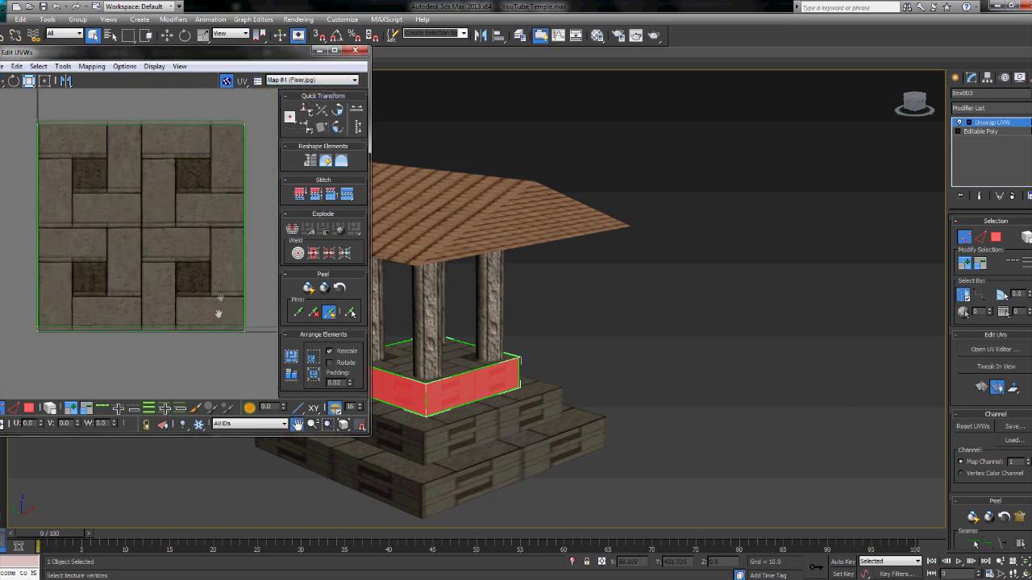
{"action": "key", "text": "ctrl+a"}
{"action": "left_click_drag", "start_coordinate": [37, 122], "coordinate": [105, 202]}
{"action": "left_click_drag", "start_coordinate": [148, 227], "coordinate": [112, 205]}
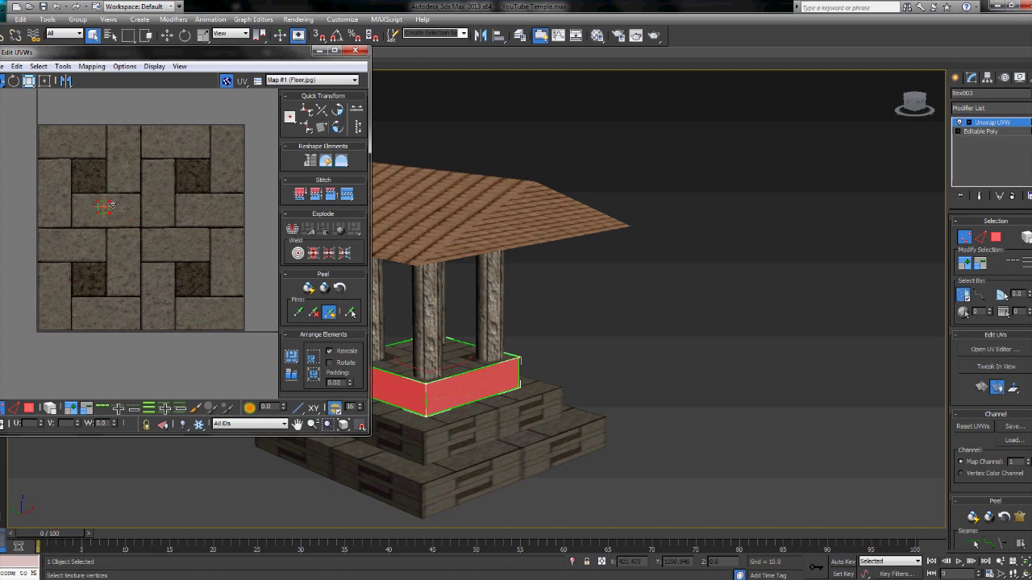
{"action": "left_click", "coordinate": [356, 50]}
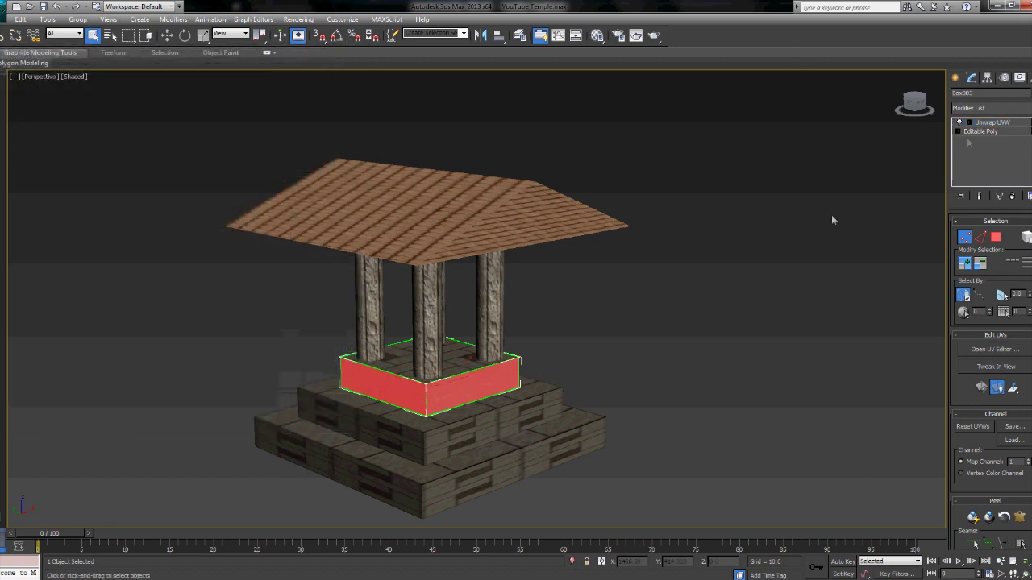
Select Box003 again and copy its Unwrap UVW modifier.
{"action": "left_click", "coordinate": [751, 242]}
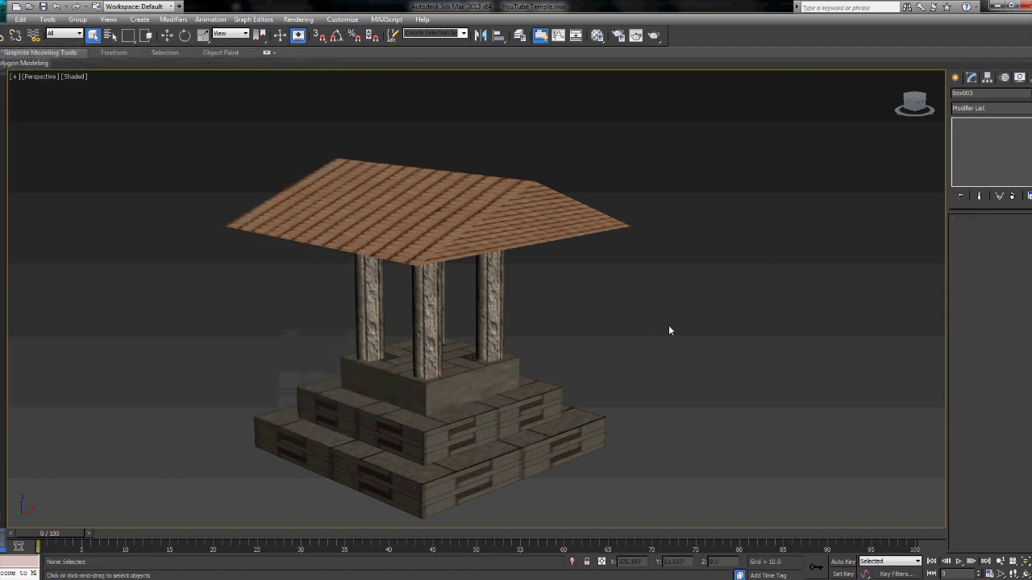
{"action": "left_click", "coordinate": [464, 386]}
{"action": "right_click", "coordinate": [992, 121]}
{"action": "left_click", "coordinate": [915, 166]}
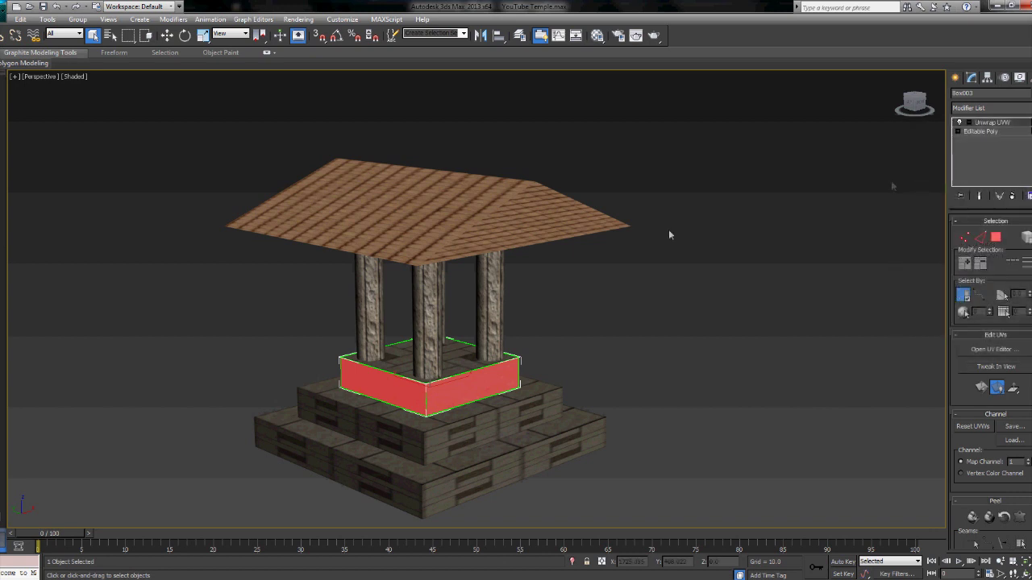
Convert the middle step Box002 to Editable Poly and paste the Unwrap UVW as an instance.
{"action": "left_click", "coordinate": [489, 417]}
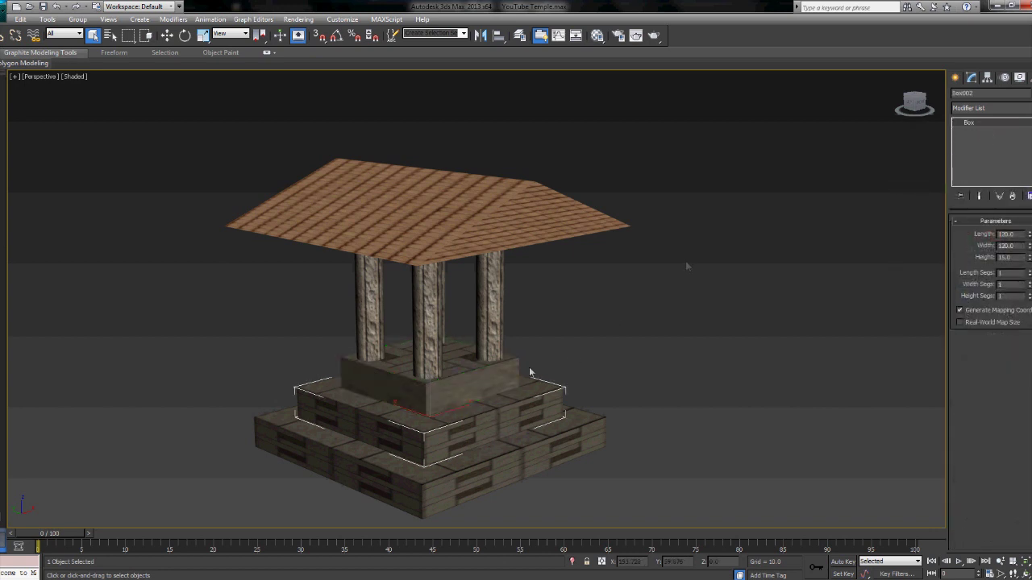
{"action": "right_click", "coordinate": [511, 395]}
{"action": "mouse_move", "coordinate": [595, 502]}
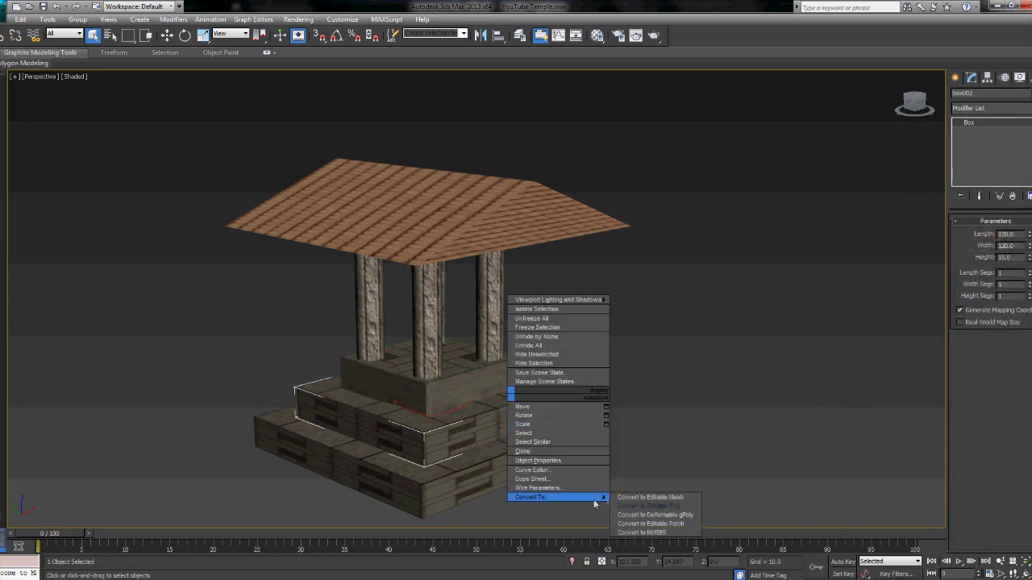
{"action": "left_click", "coordinate": [649, 506]}
{"action": "right_click", "coordinate": [980, 122]}
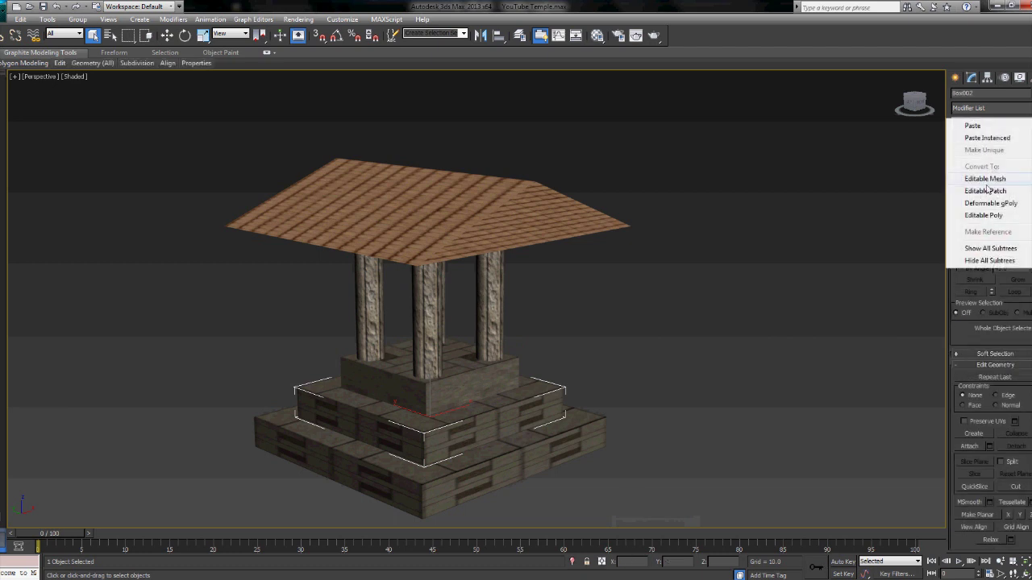
{"action": "left_click", "coordinate": [987, 139]}
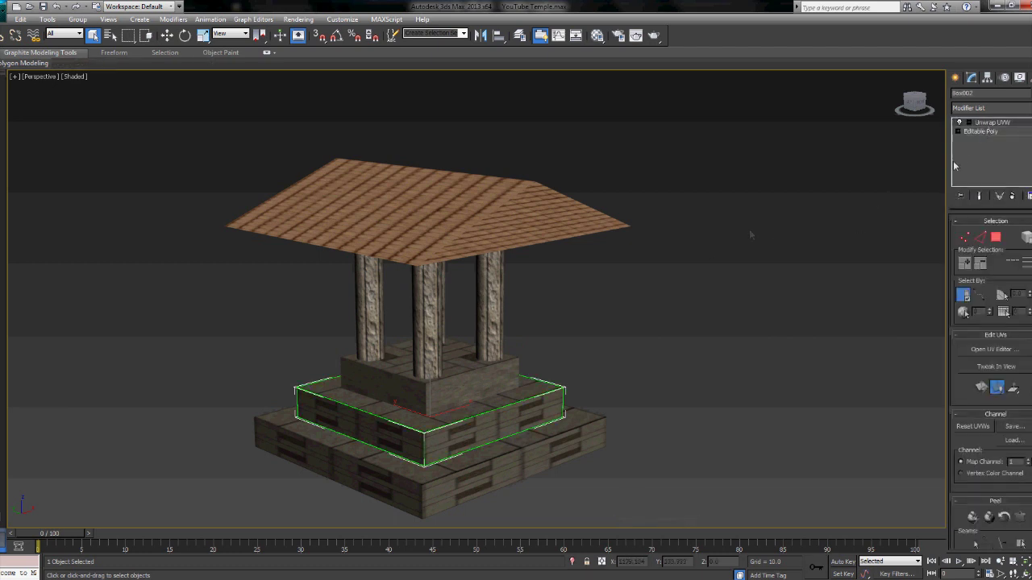
Shrink Box002's UVs to a small square on Floor.jpg, reposition it, and close the editor.
{"action": "left_click", "coordinate": [990, 349]}
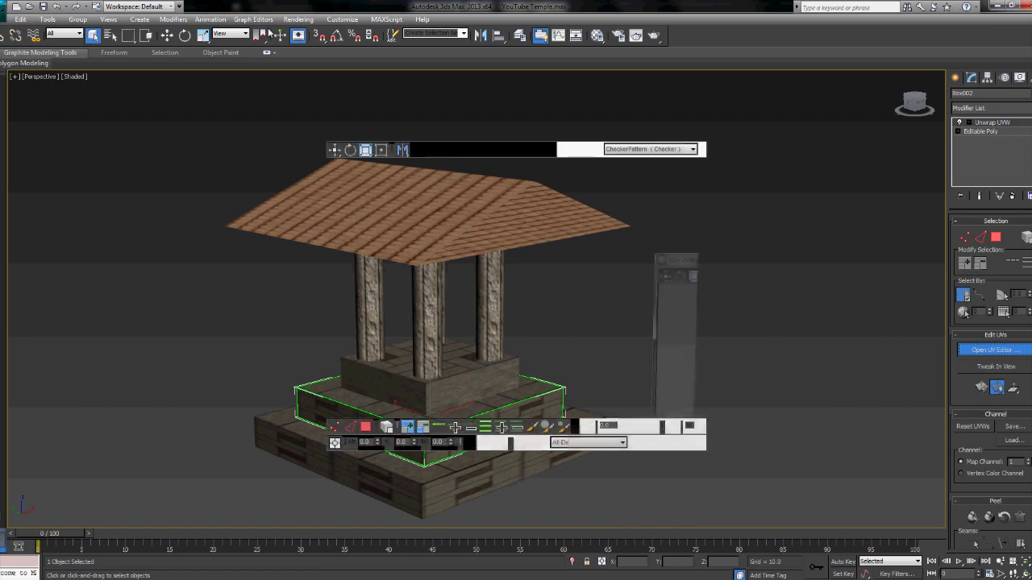
{"action": "left_click", "coordinate": [650, 160]}
{"action": "left_click", "coordinate": [645, 177]}
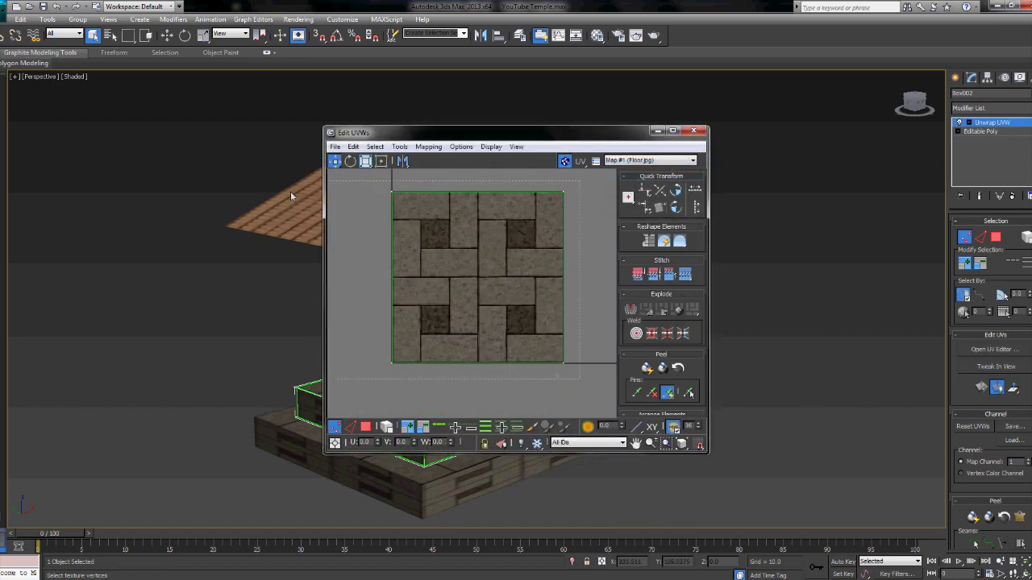
{"action": "left_click", "coordinate": [365, 160]}
{"action": "left_click_drag", "start_coordinate": [563, 363], "coordinate": [663, 471]}
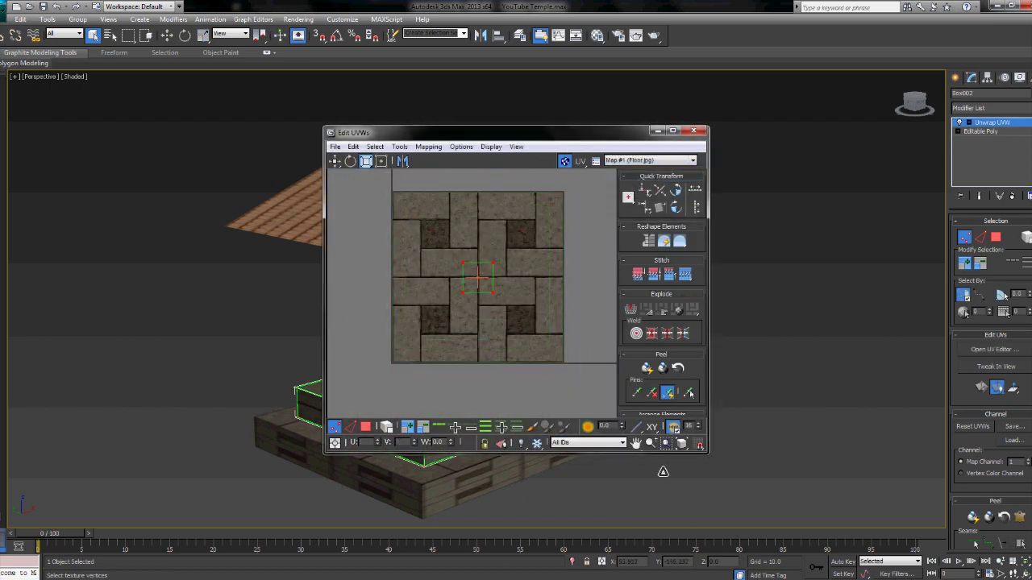
{"action": "left_click", "coordinate": [335, 161]}
{"action": "left_click_drag", "start_coordinate": [477, 277], "coordinate": [456, 271]}
{"action": "left_click", "coordinate": [365, 160]}
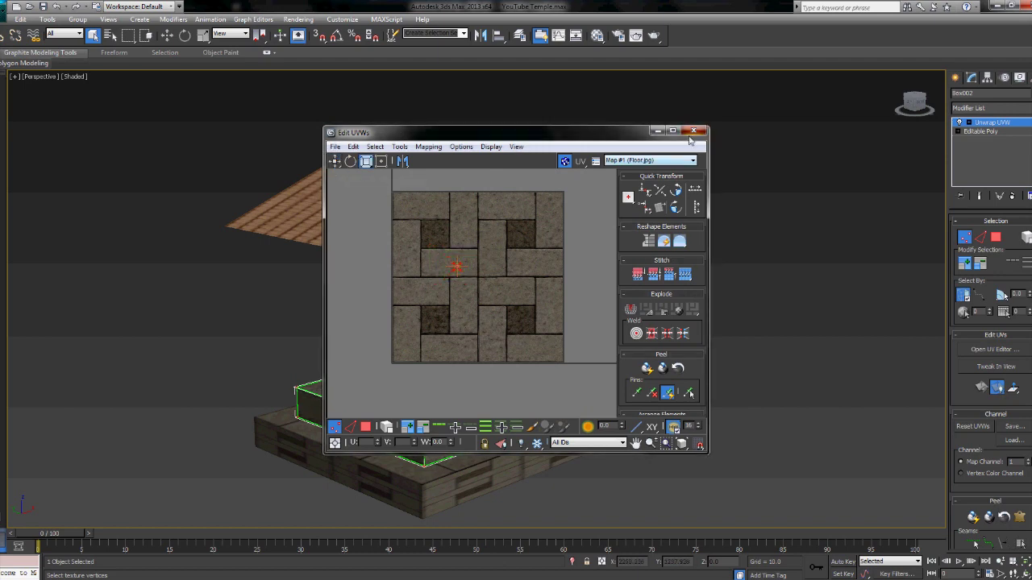
{"action": "left_click", "coordinate": [692, 132]}
{"action": "left_click", "coordinate": [786, 211]}
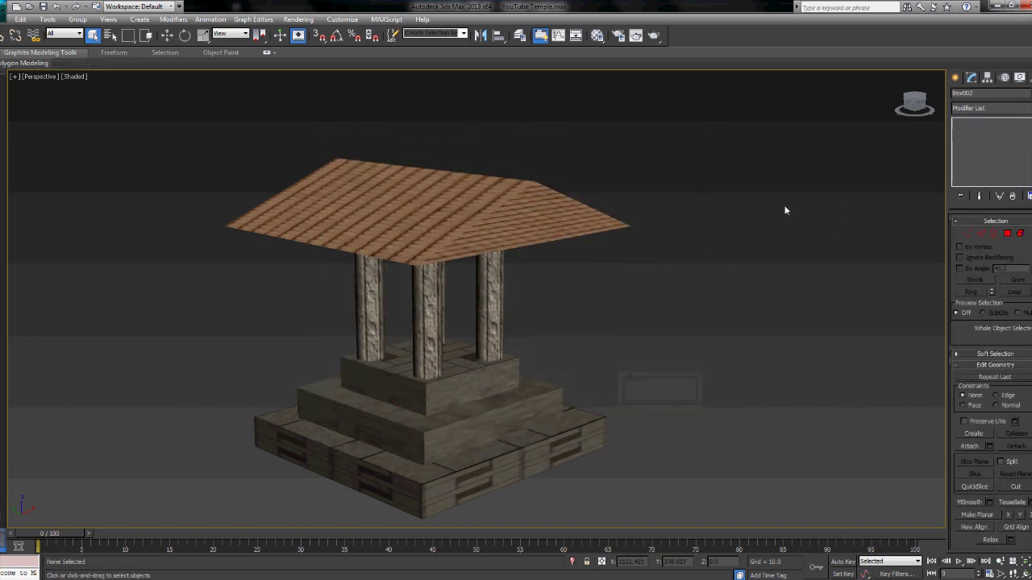
{"action": "middle_click_drag", "start_coordinate": [729, 358], "coordinate": [744, 209]}
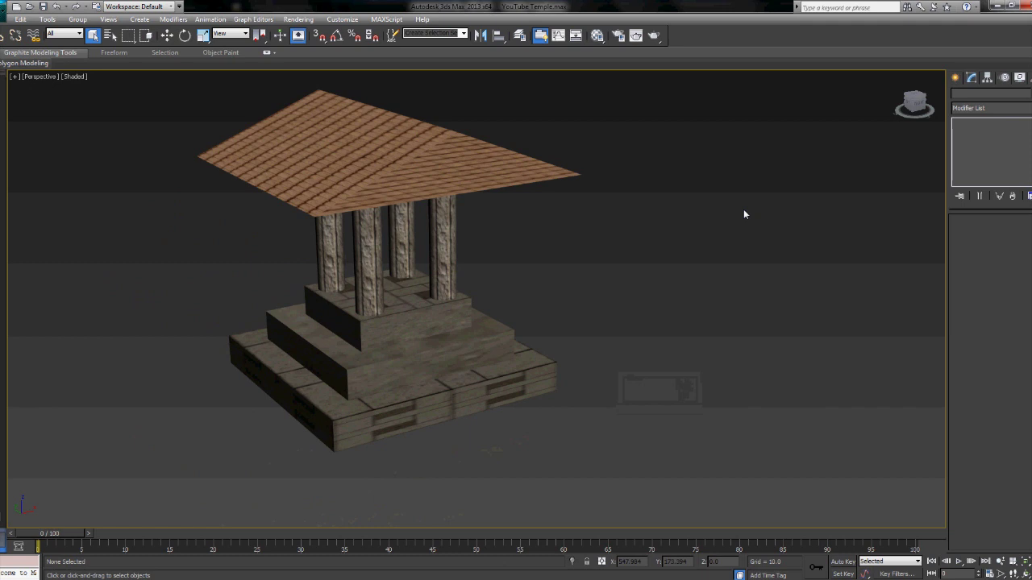
{"action": "left_click", "coordinate": [426, 172]}
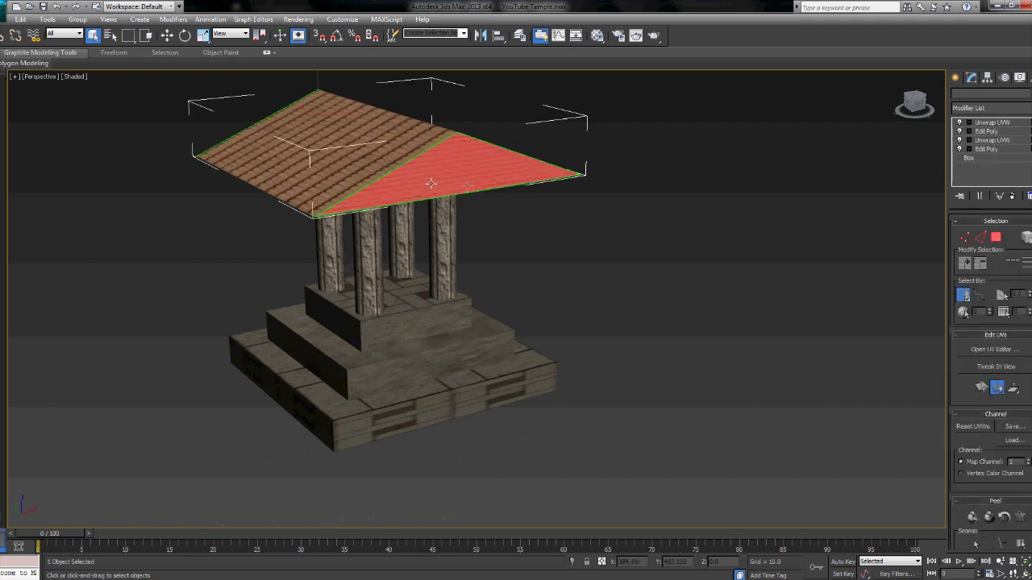
{"action": "left_click", "coordinate": [369, 259]}
{"action": "left_click", "coordinate": [633, 294]}
{"action": "scroll", "coordinate": [449, 274], "scroll_direction": "up", "scroll_amount": 4}
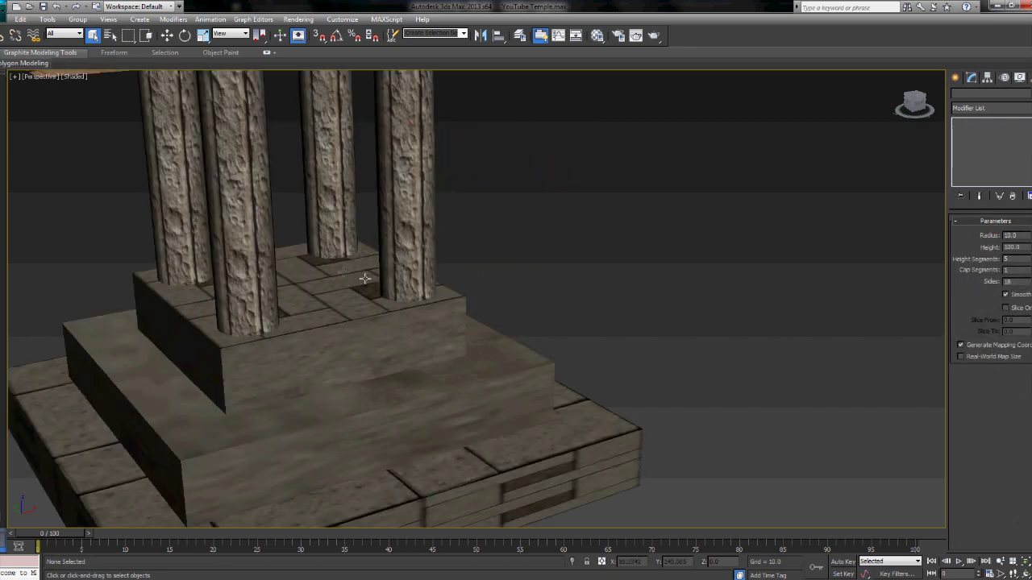
{"action": "scroll", "coordinate": [449, 274], "scroll_direction": "up", "scroll_amount": 2}
{"action": "scroll", "coordinate": [472, 428], "scroll_direction": "down", "scroll_amount": 6}
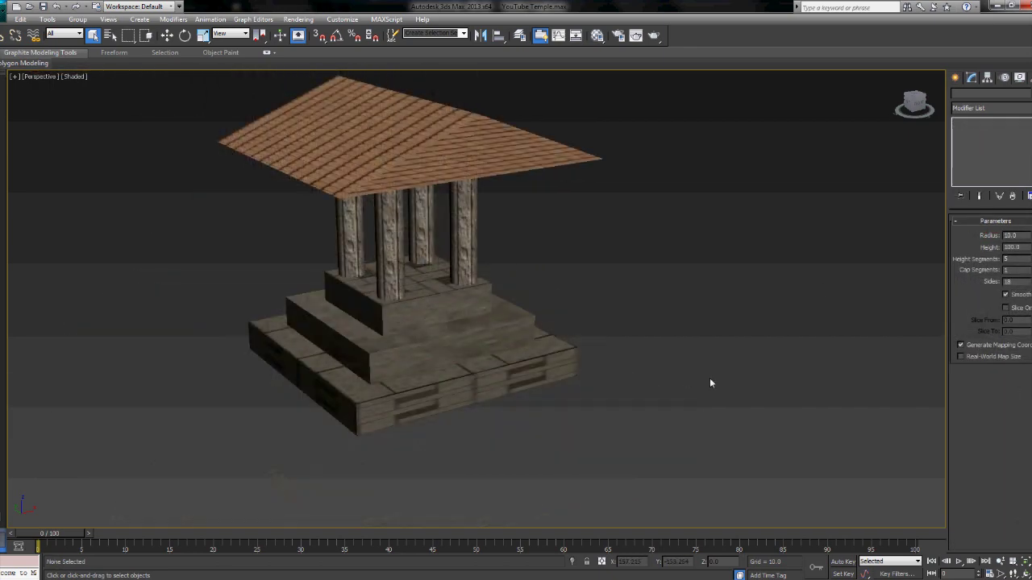